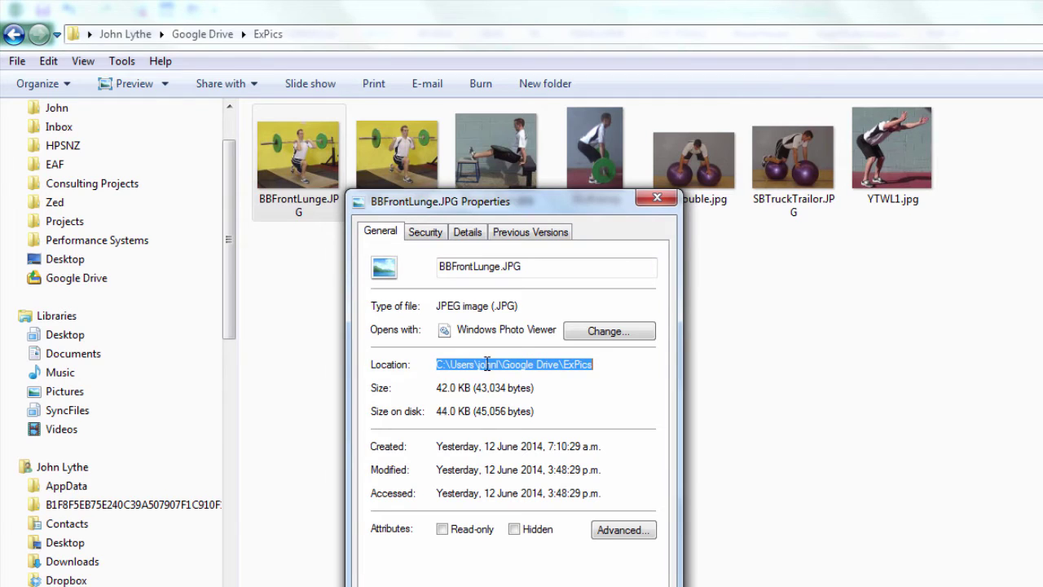
- Copy the folder location from the BBFrontLunge.JPG properties and switch to the Excel workbook
right_click(484, 363)
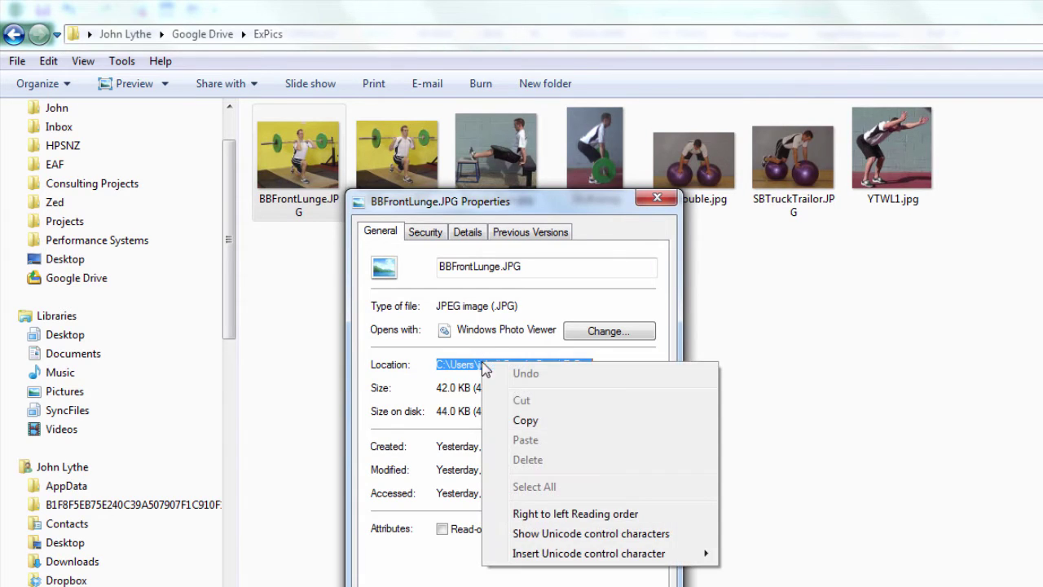
left_click(525, 421)
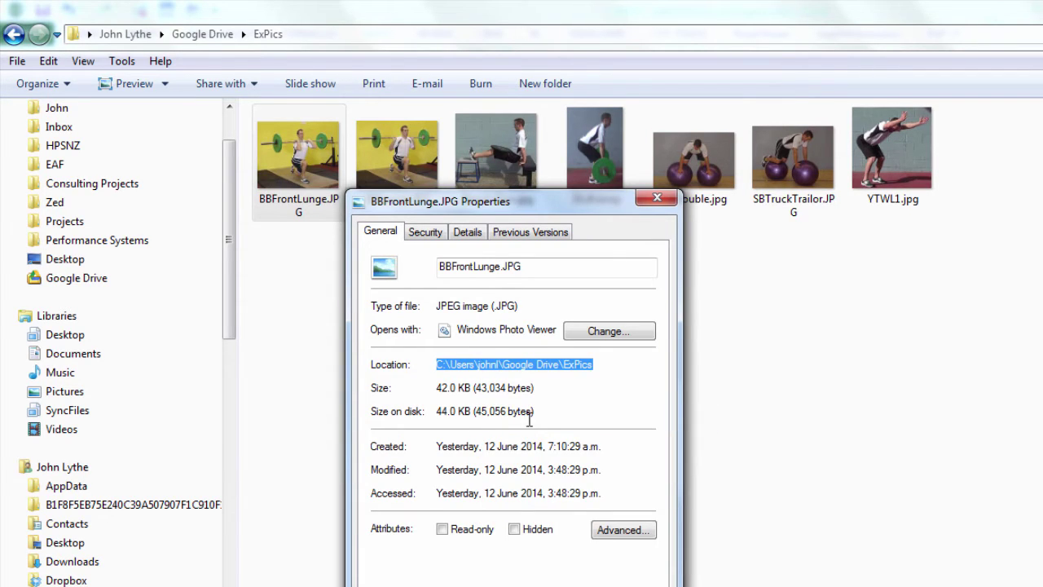
key("alt+Tab")
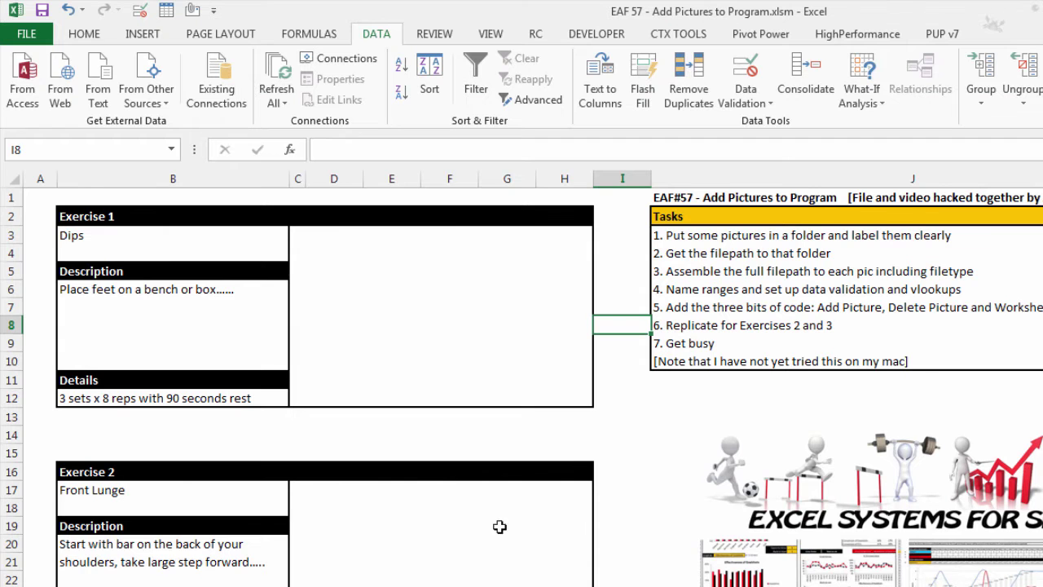
- On the exercise list sheet, enter the copied ExPics folder path in C2 under Folder, ending it with a backslash
key("ctrl+Page_Down")
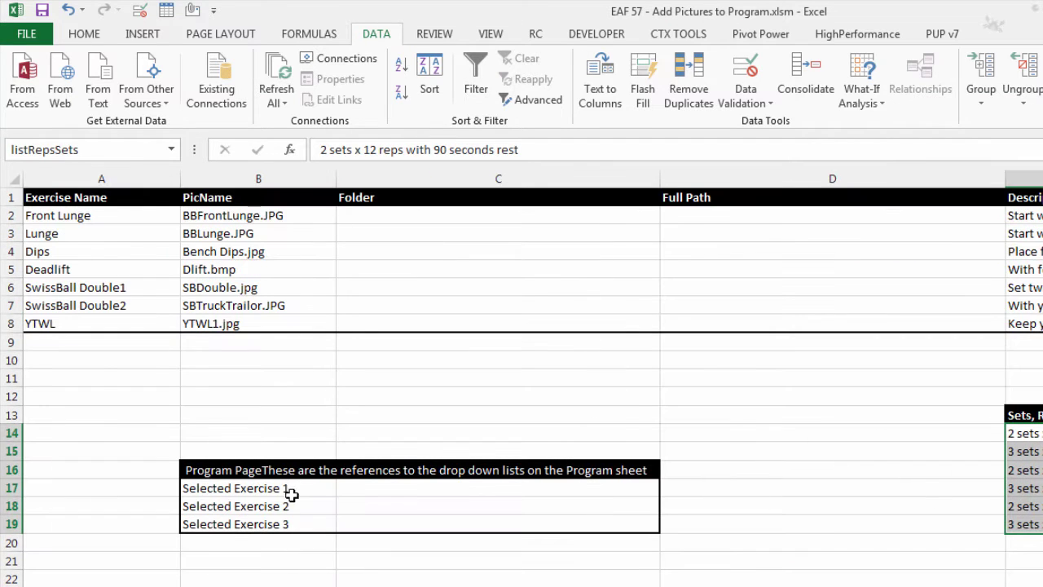
left_click(387, 216)
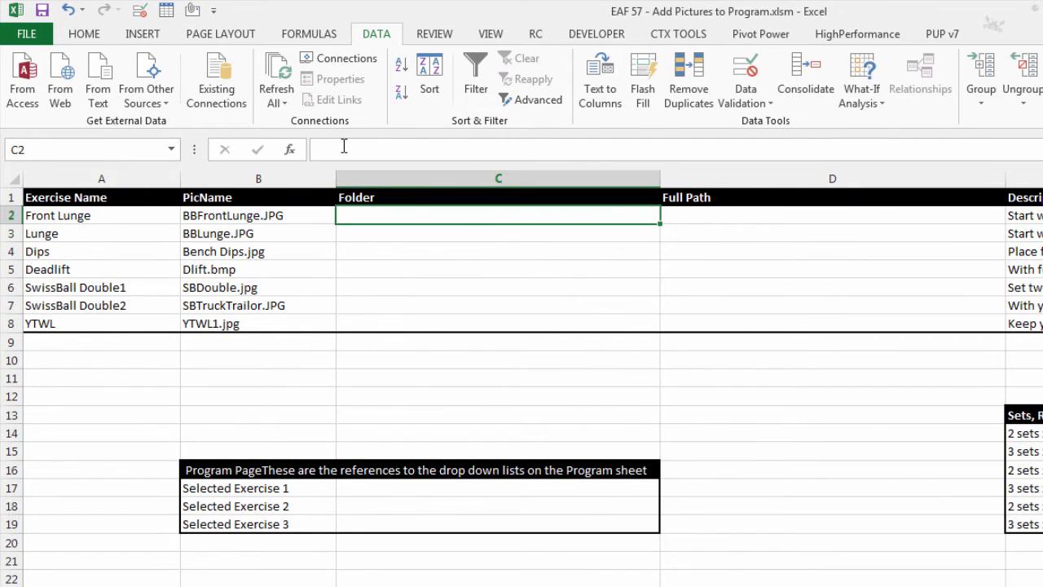
left_click(386, 145)
key("ctrl+v")
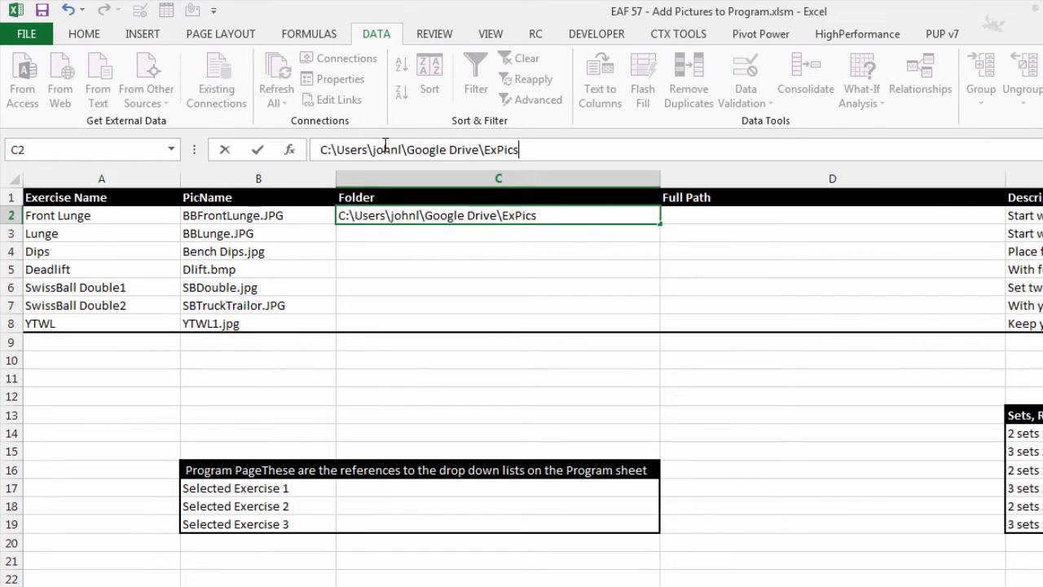
type("\\")
key("Return")
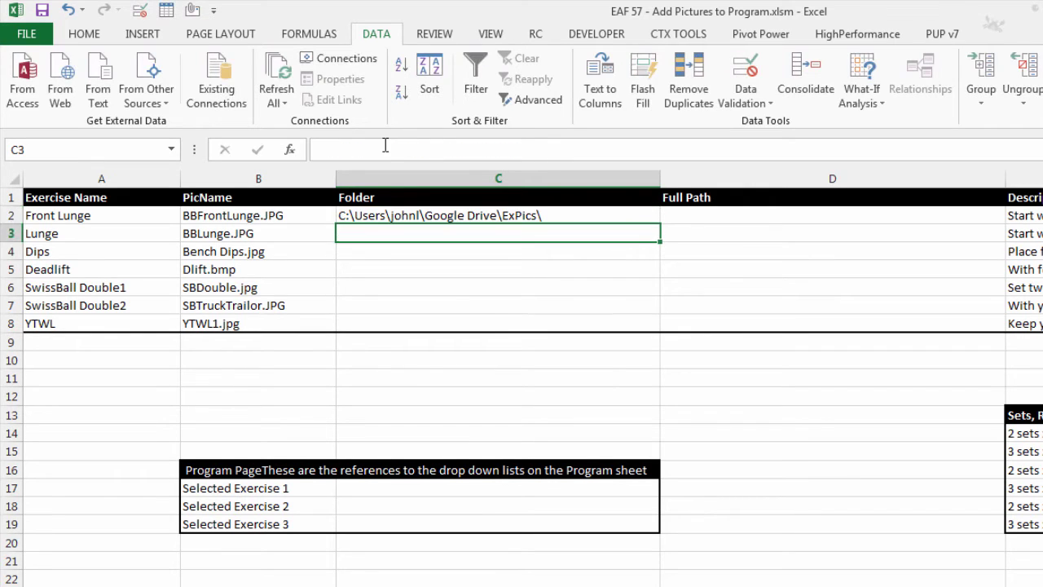
- Fill the folder path from C2 down through C8 for all the exercises
left_click(639, 219)
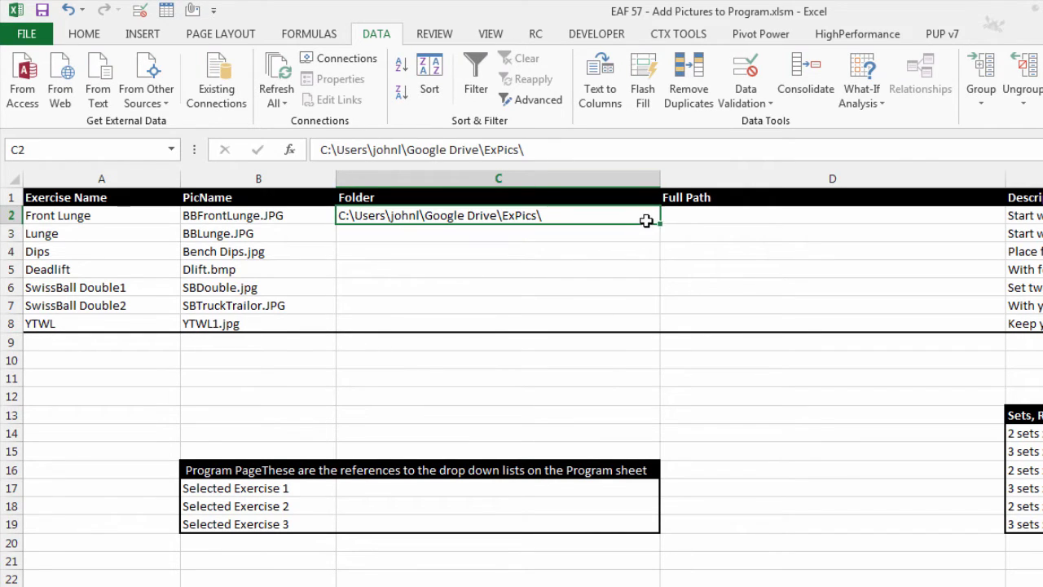
left_click_drag(660, 224, 652, 331)
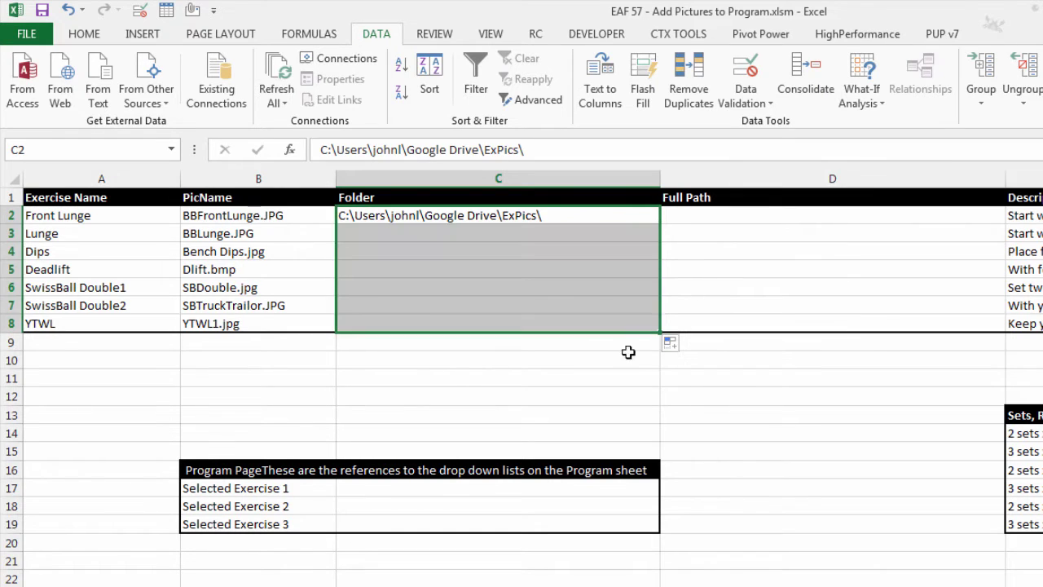
left_click(575, 380)
left_click_drag(1022, 324, 10, 215)
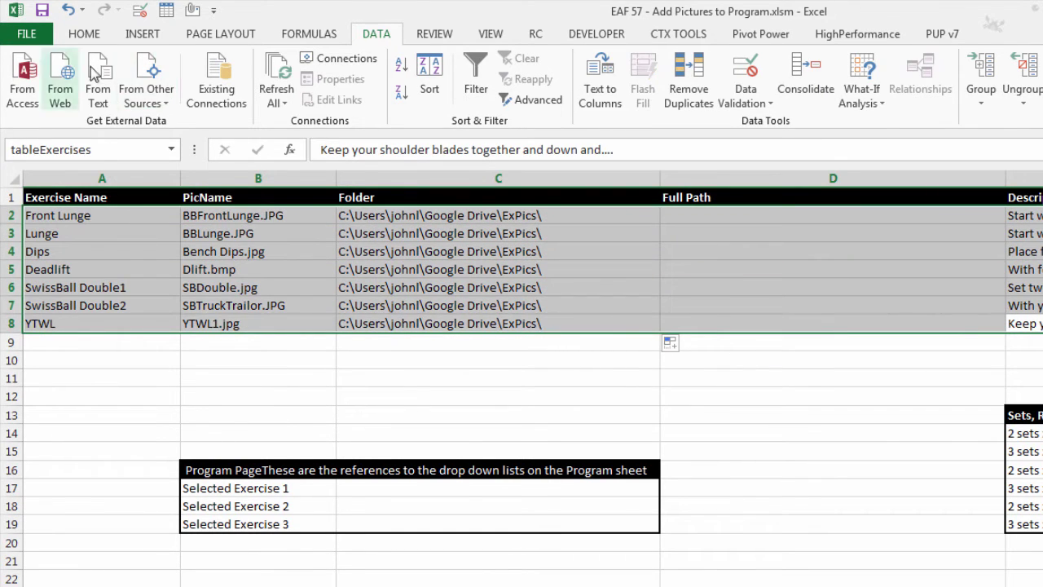
left_click(538, 393)
- Make D2 the active cell, check the DLift.bmp file extension in the ExPics folder and return to the Excel workbook
left_click(754, 218)
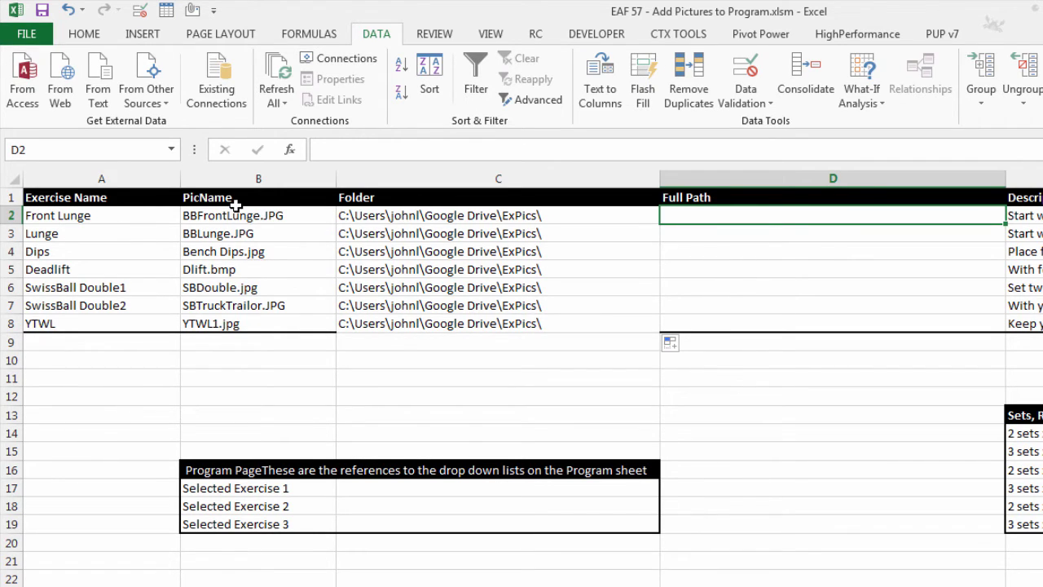
key("alt+Tab")
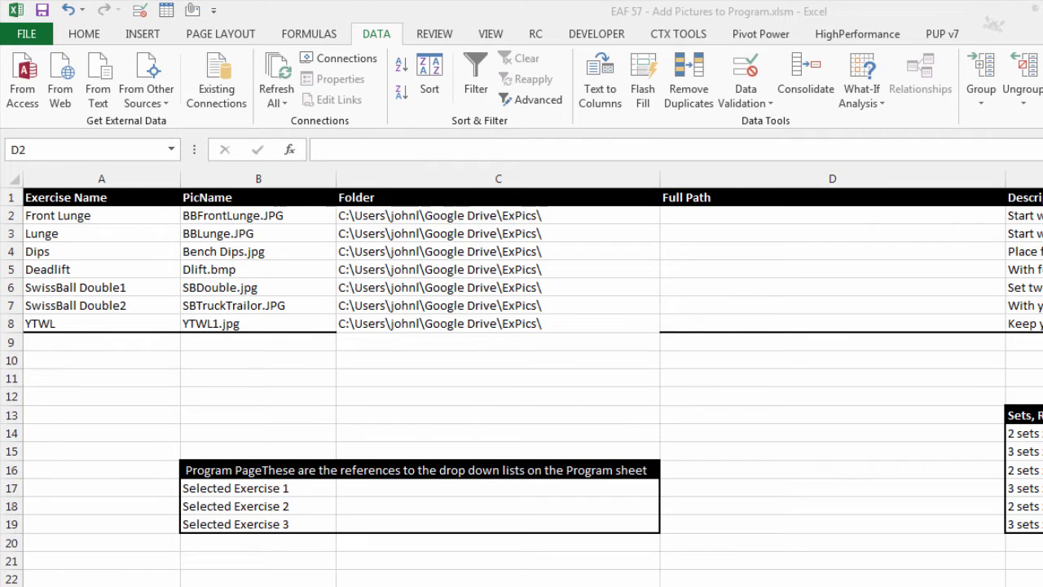
key("alt+Tab")
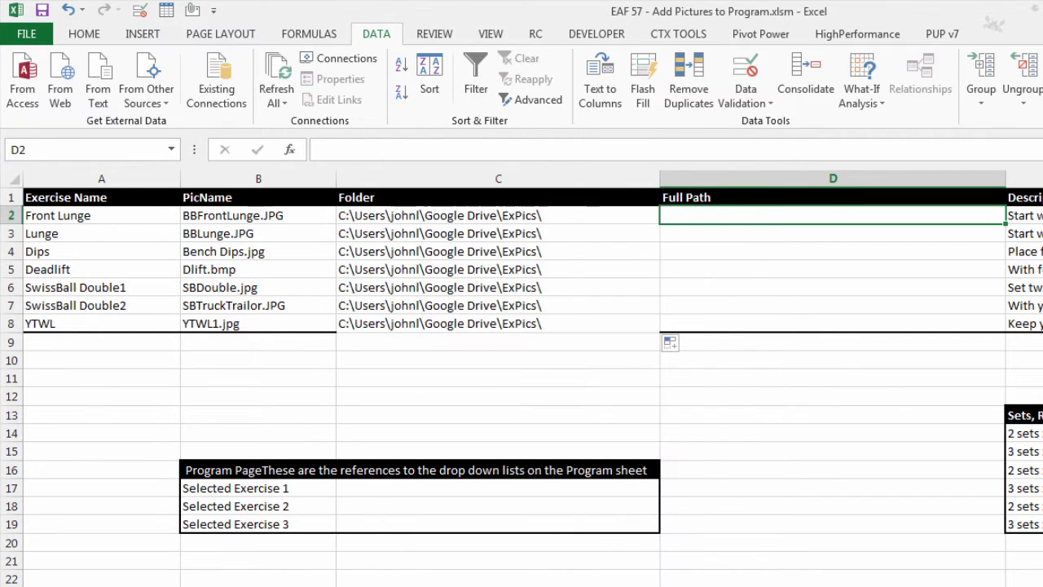
key("alt+Tab")
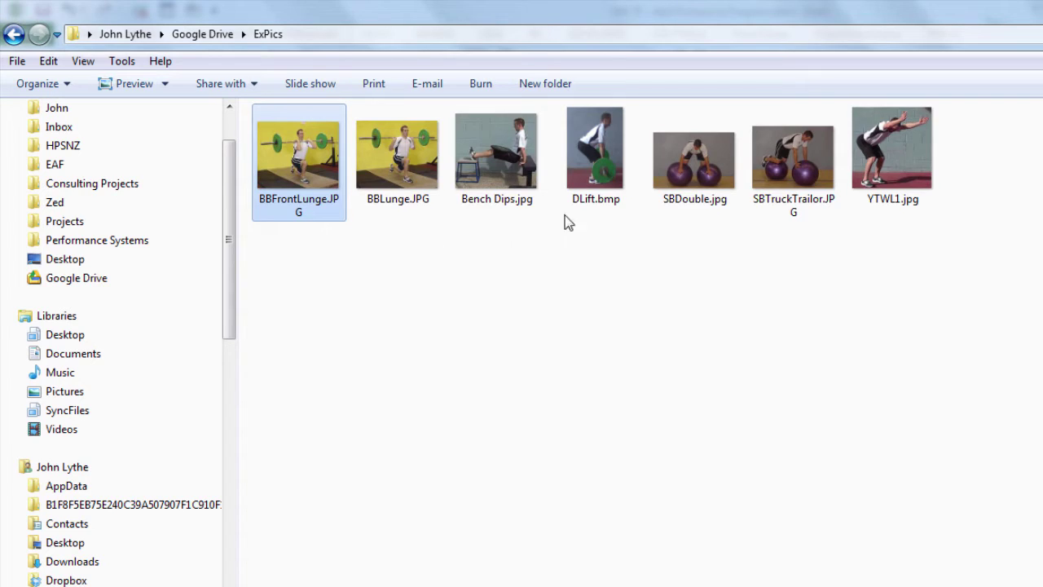
left_click(595, 181)
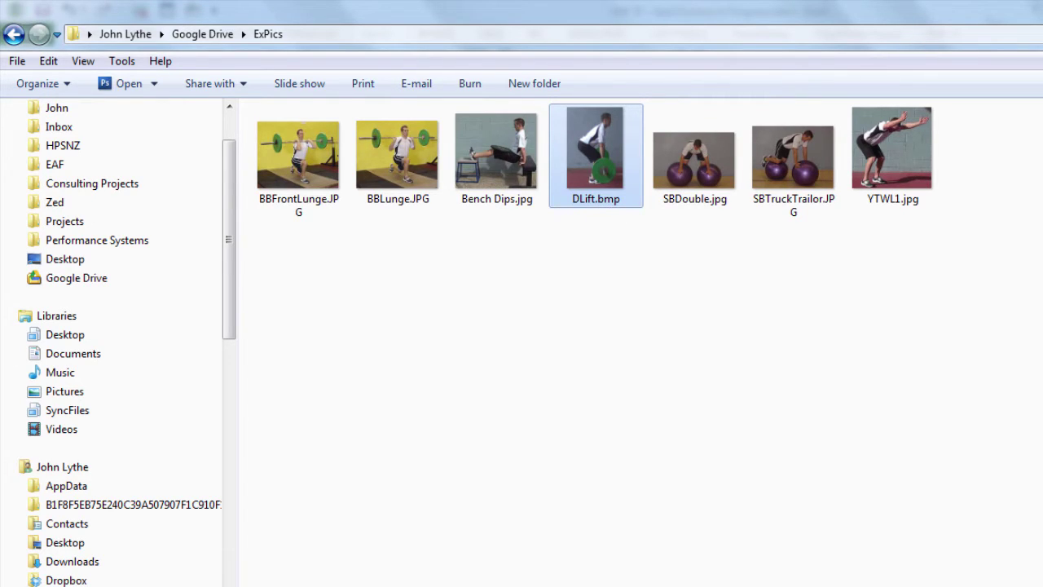
key("alt+Tab")
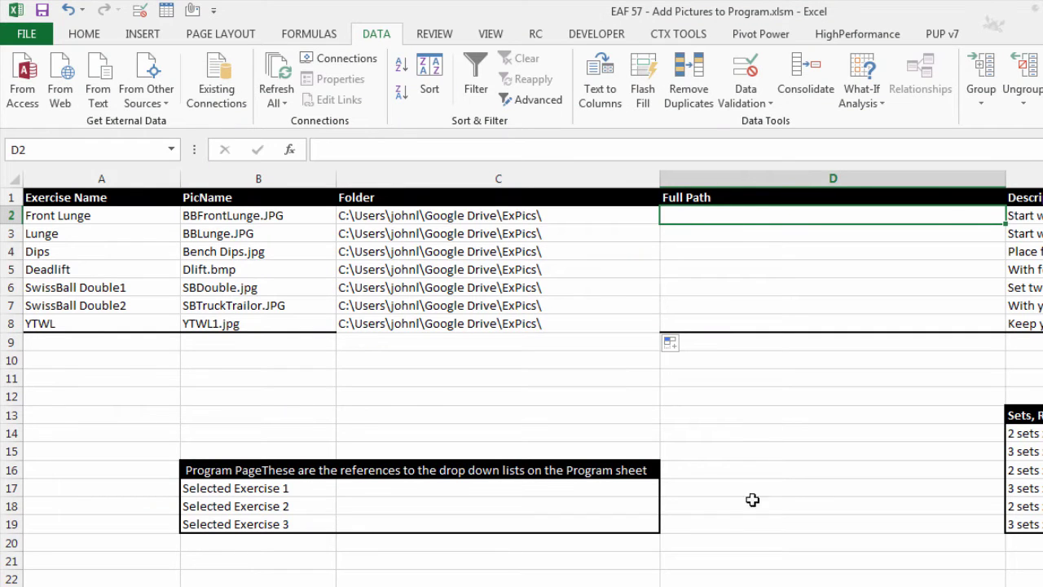
- Enter =C2&B2 in D2 under Full Path and fill the formula down through D8
type("=")
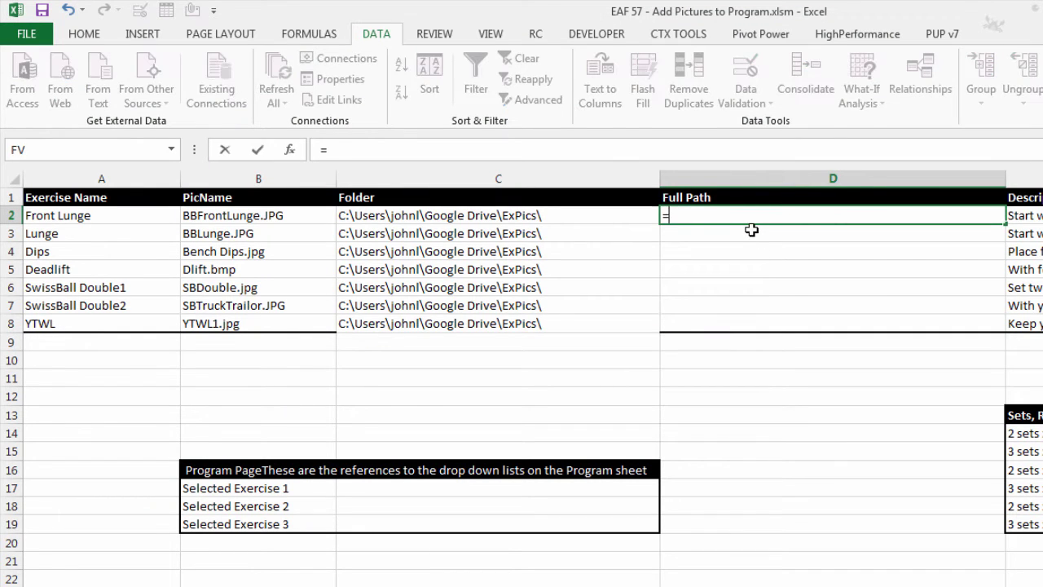
left_click(416, 214)
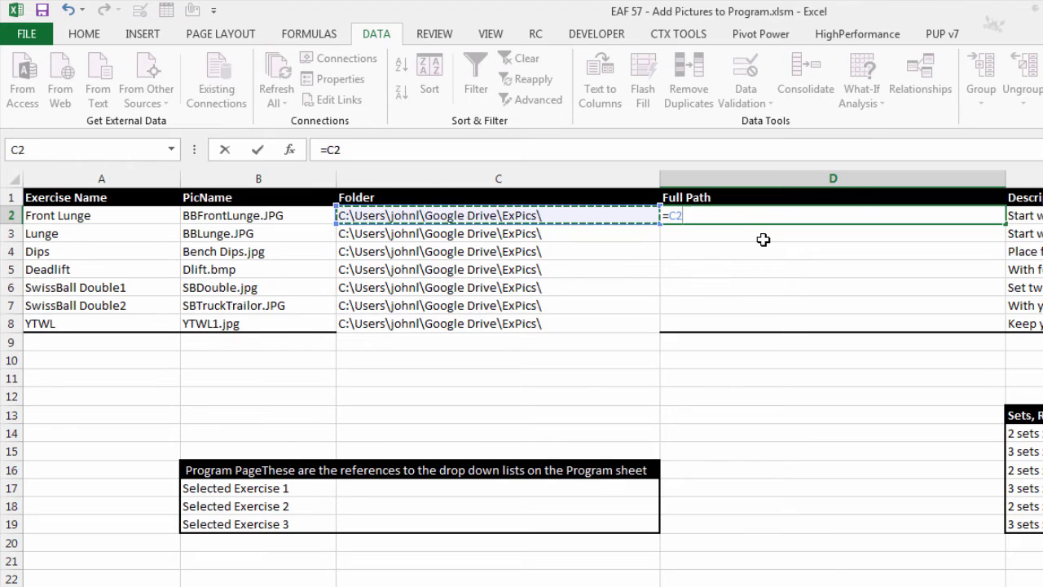
type("&")
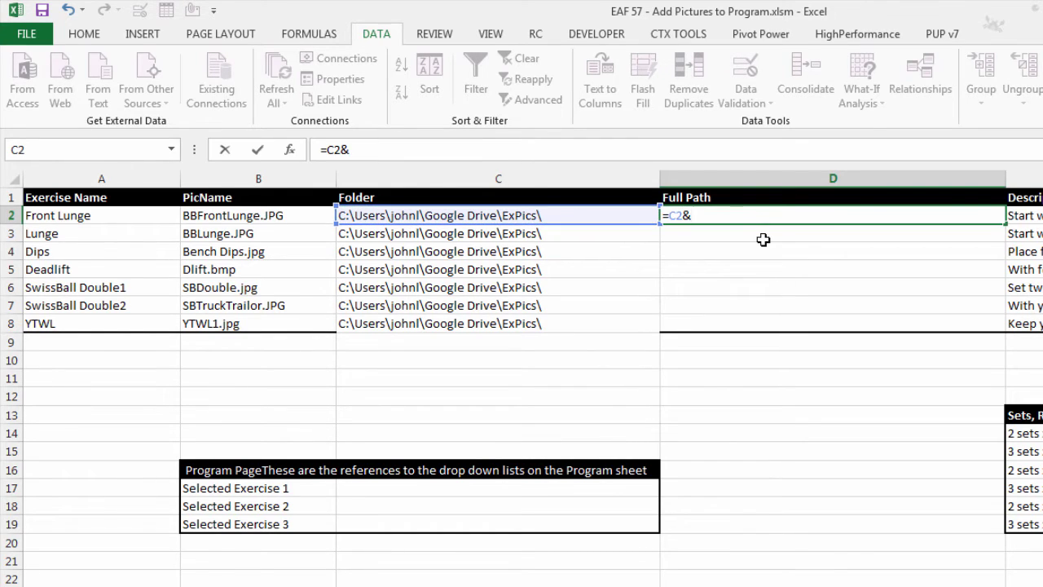
left_click(235, 212)
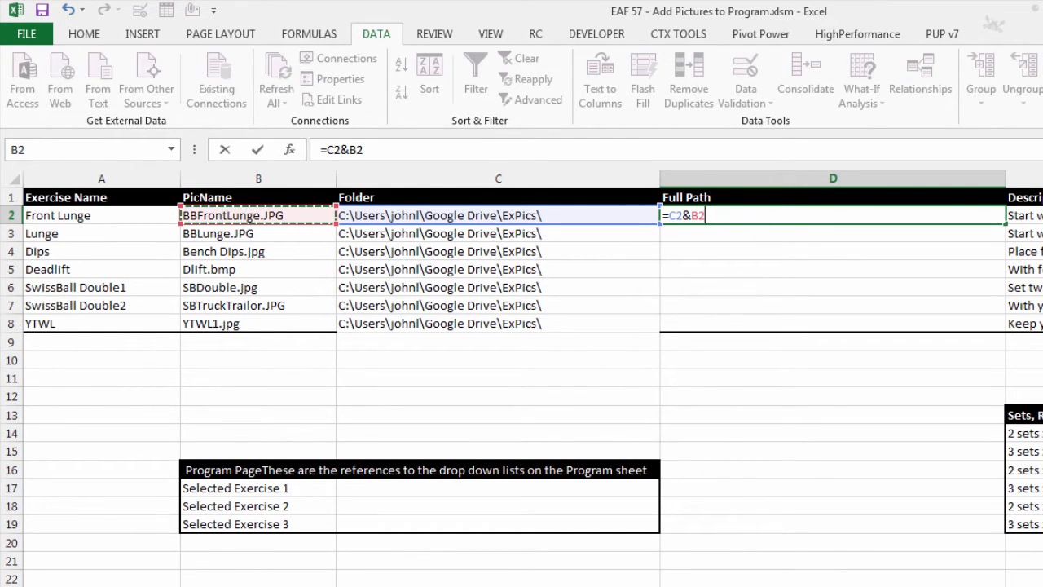
key("Return")
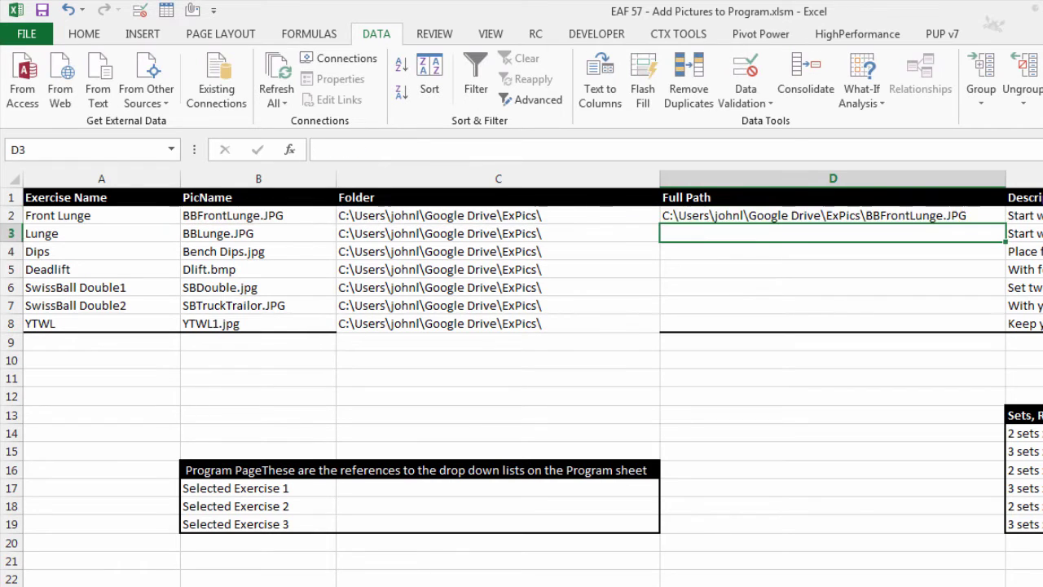
left_click(958, 217)
left_click_drag(1007, 223, 42, 191)
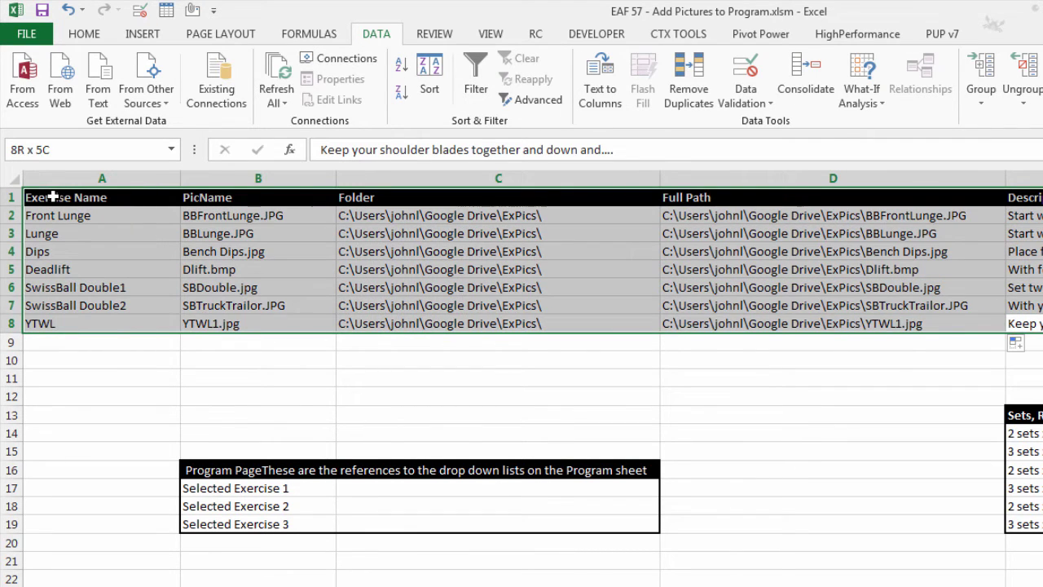
- Apply a thick box border around the exercise table, from A1 to E8
left_click(85, 33)
left_click(184, 93)
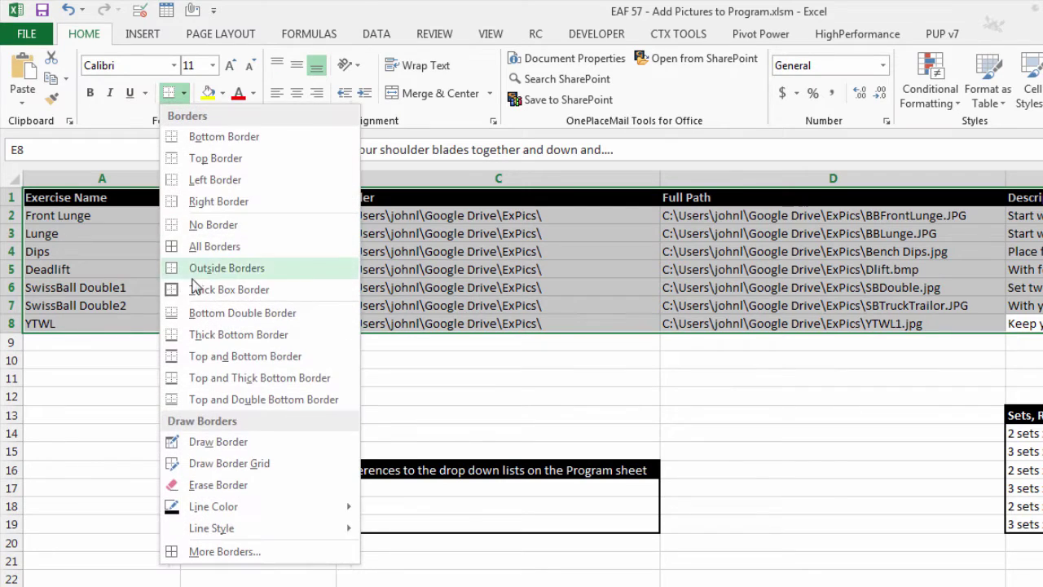
left_click(195, 292)
left_click(97, 354)
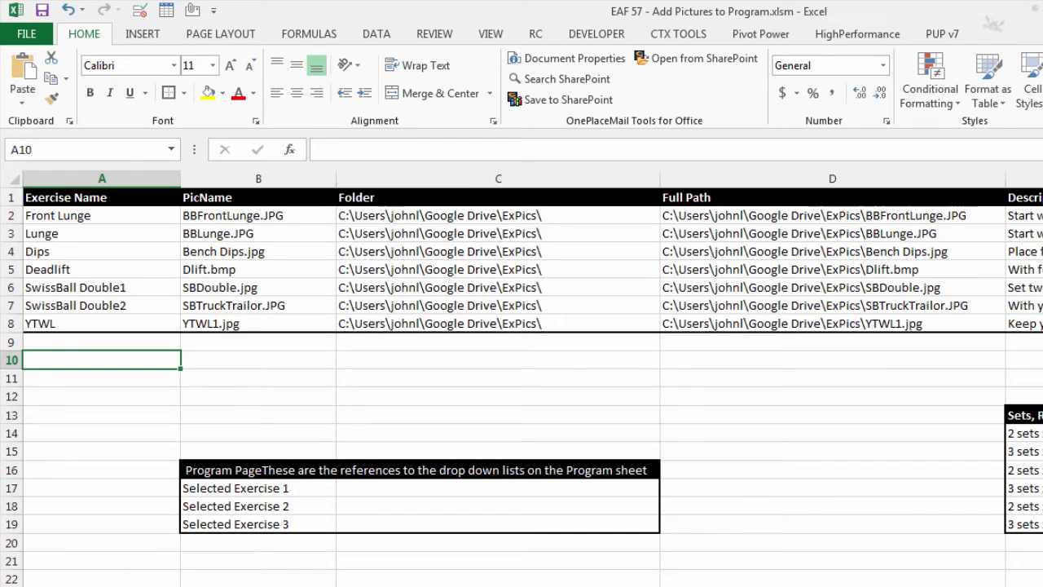
- Begin an IFERROR formula in C17 for Selected Exercise 1, containing a VLOOKUP with Program!B3 as its lookup value
left_click(377, 491)
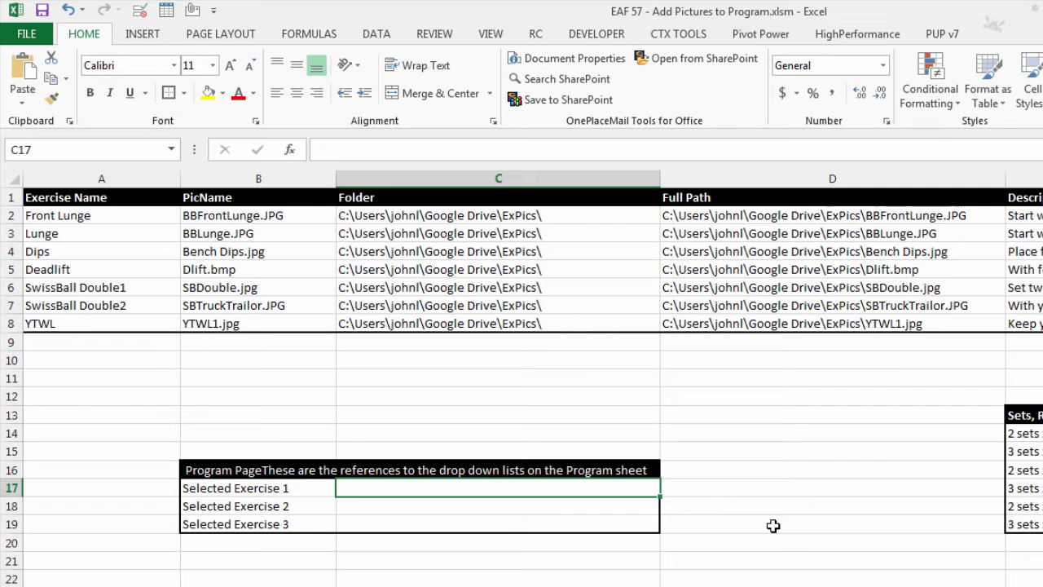
type("=iferror")
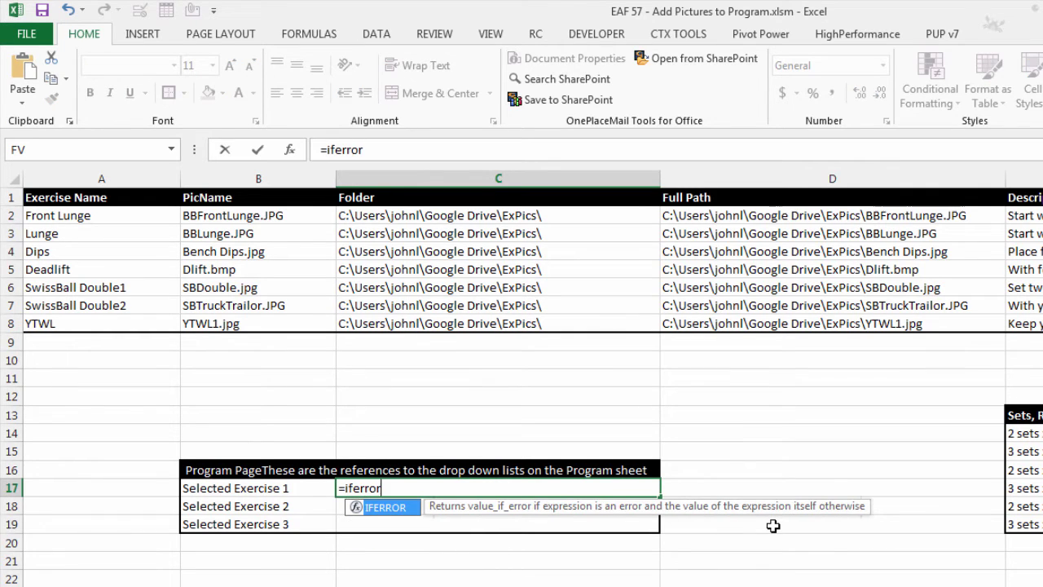
type("(vlo")
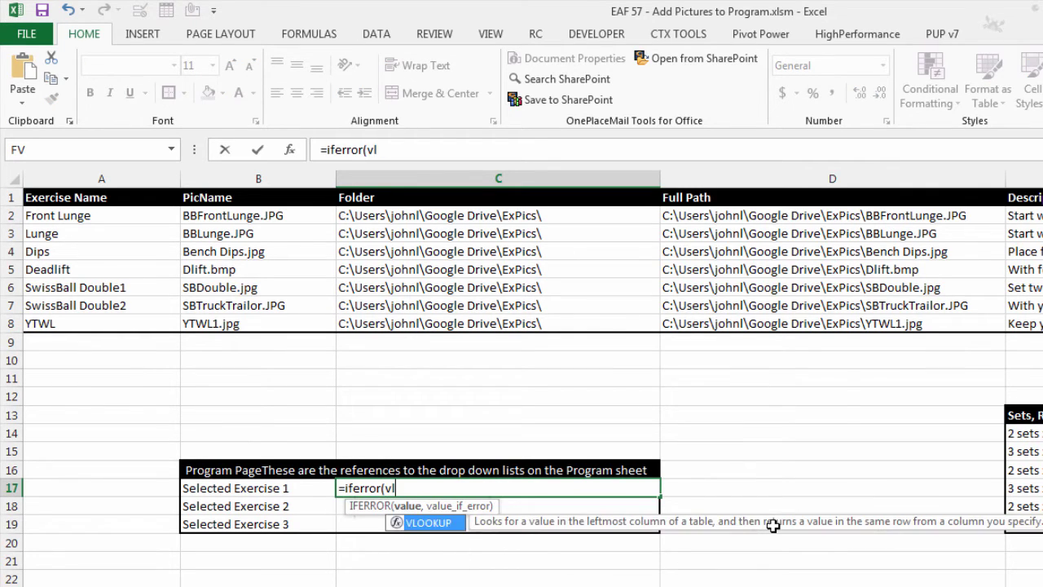
key("Tab")
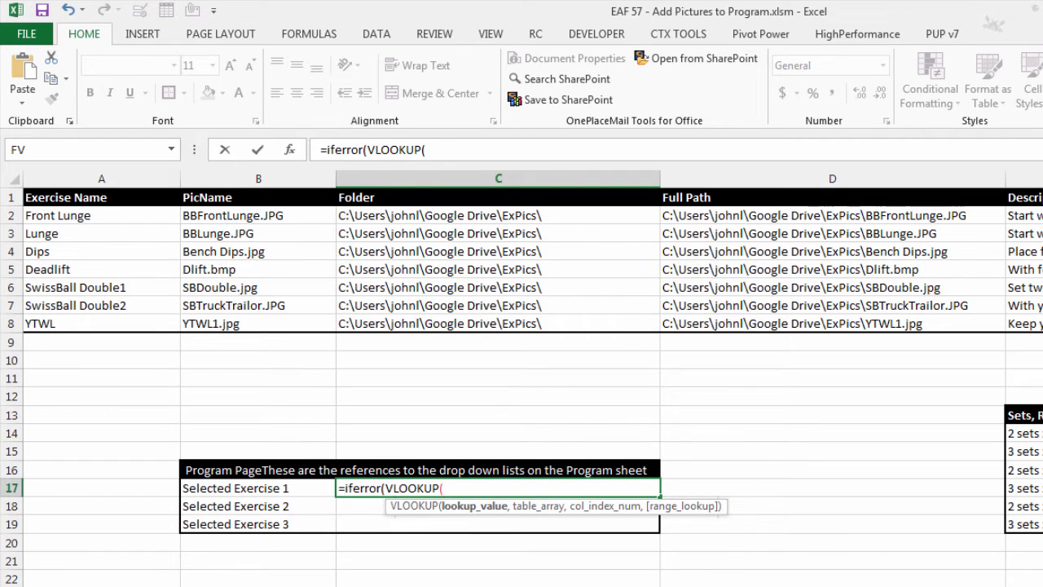
key("ctrl+Page_Up")
left_click(68, 234)
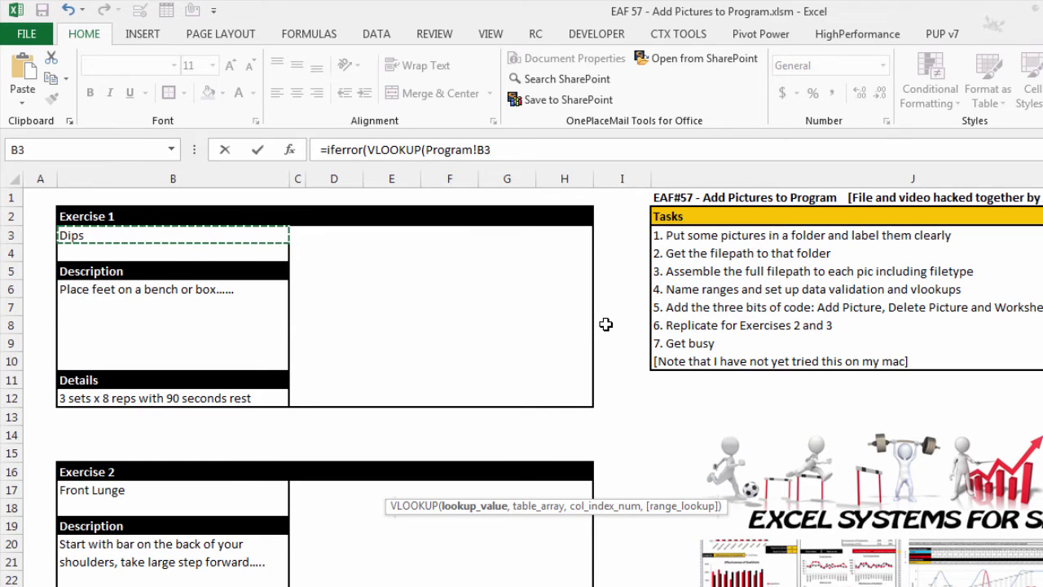
- Complete the C17 formula as =IFERROR(VLOOKUP(Program!B3,tableExercises,4,0),"") and reselect the cell
type(",")
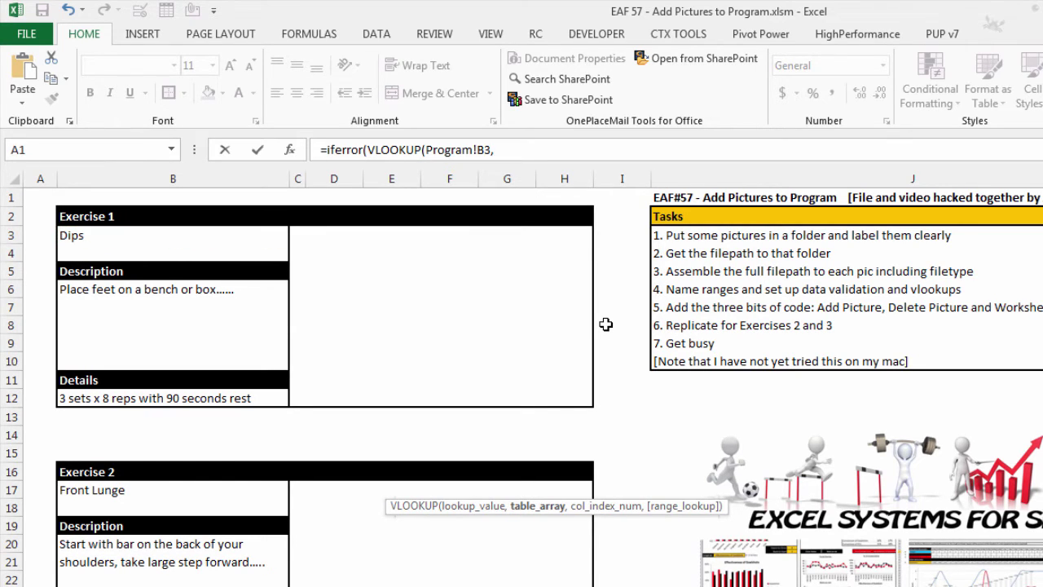
type("t")
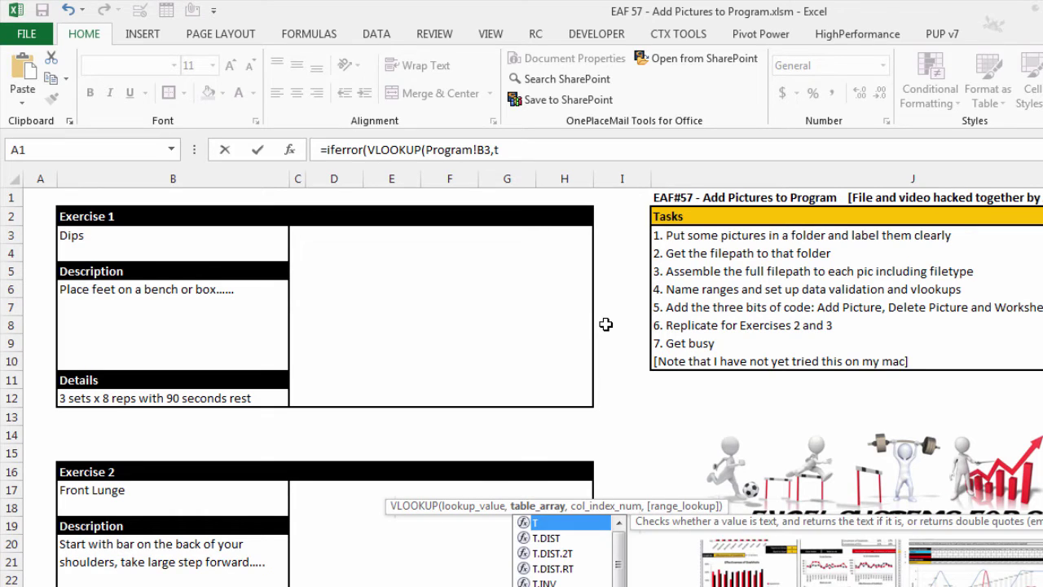
type("able")
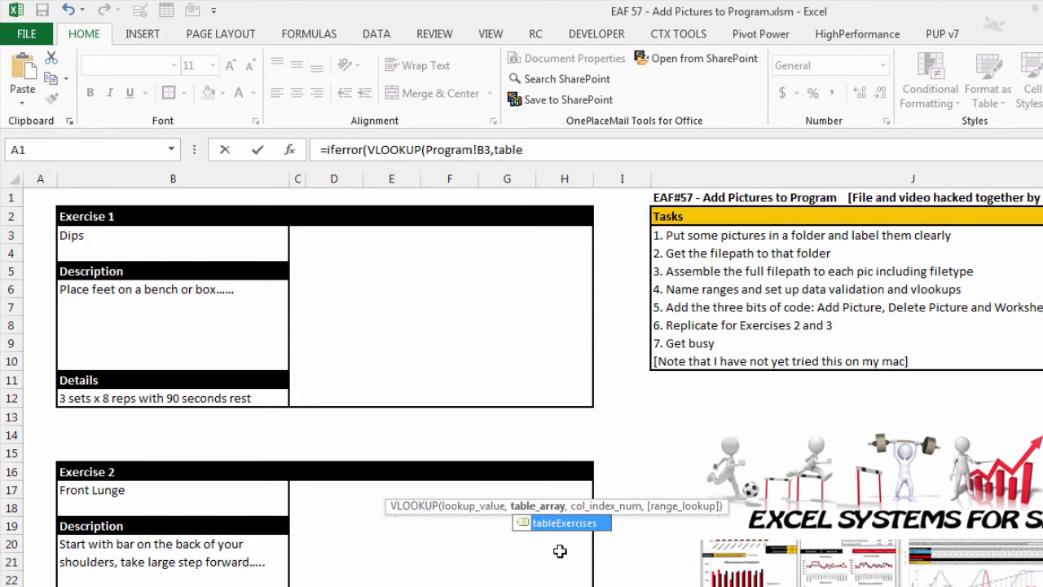
double_click(557, 522)
type(",4,")
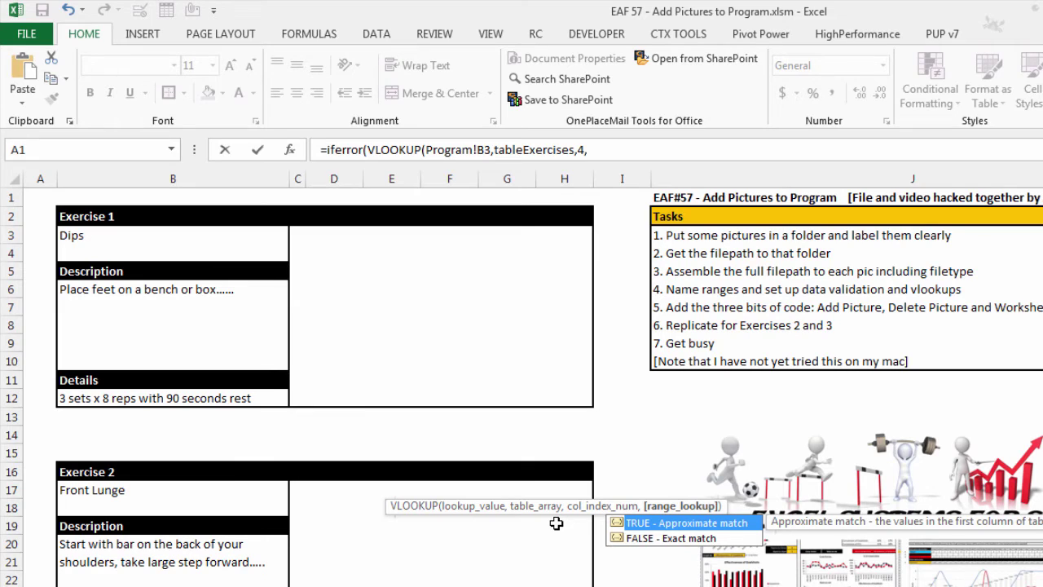
type("0)")
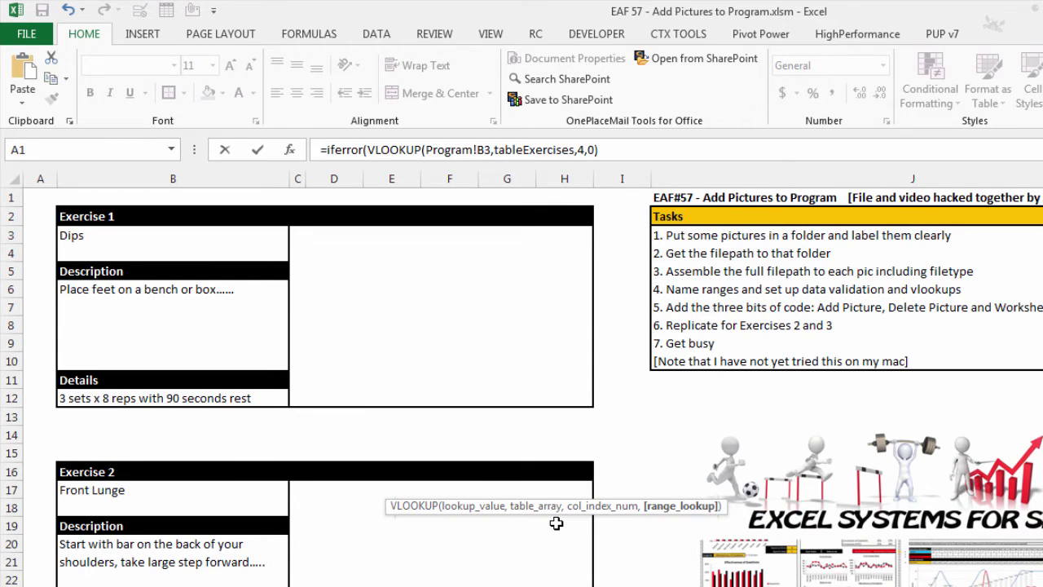
type(",")
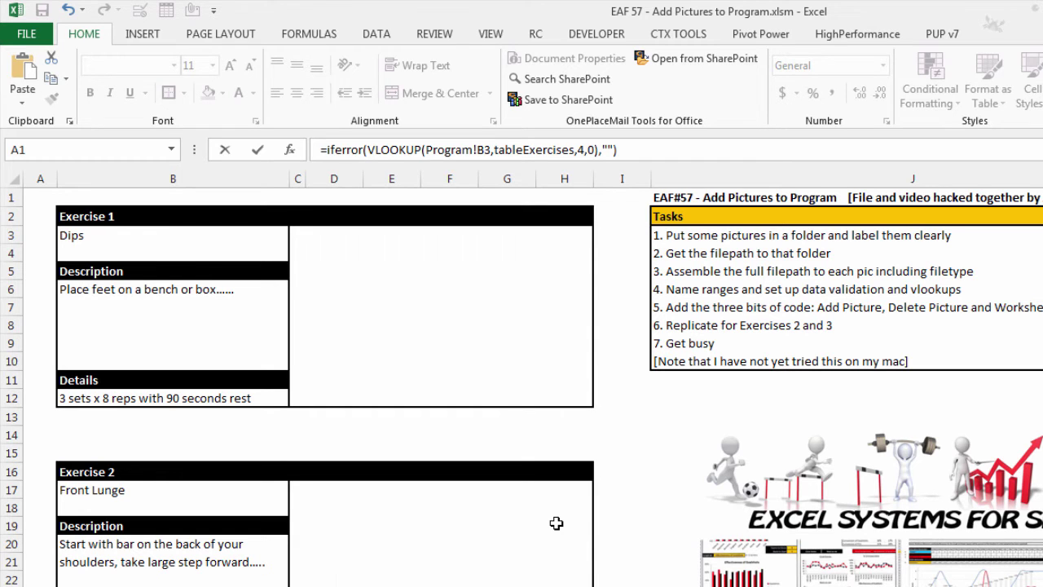
key("Return")
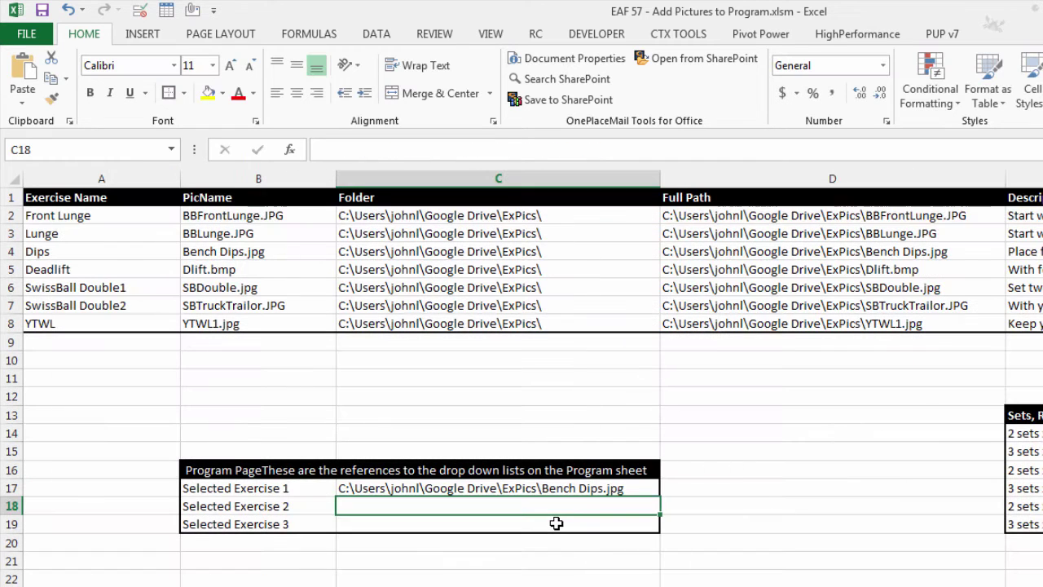
left_click(590, 487)
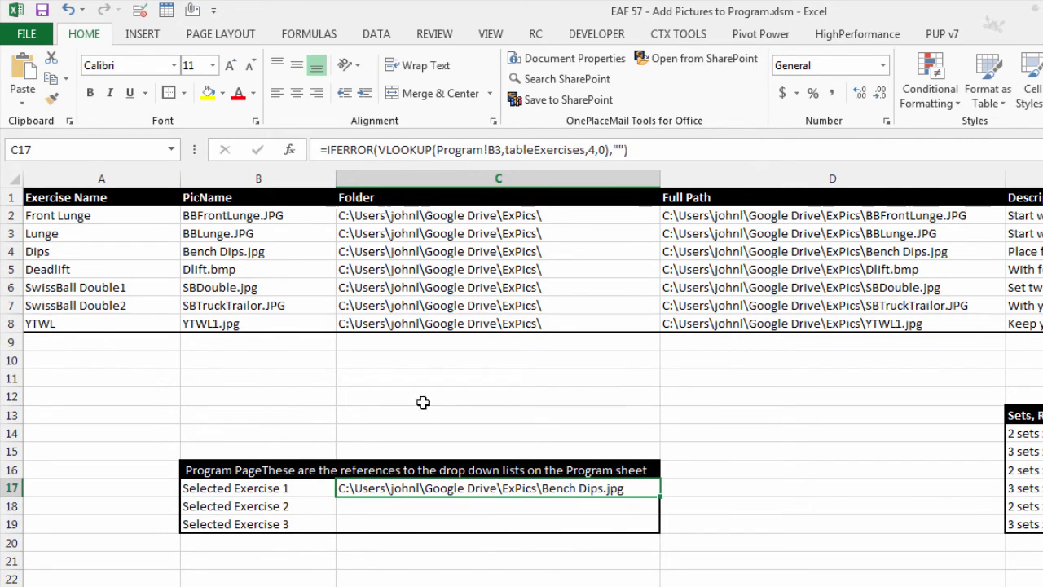
- Set Exercise 1 on the Program sheet to Deadlift, check the path in C17 on the Tables sheet and return
key("ctrl+Page_Up")
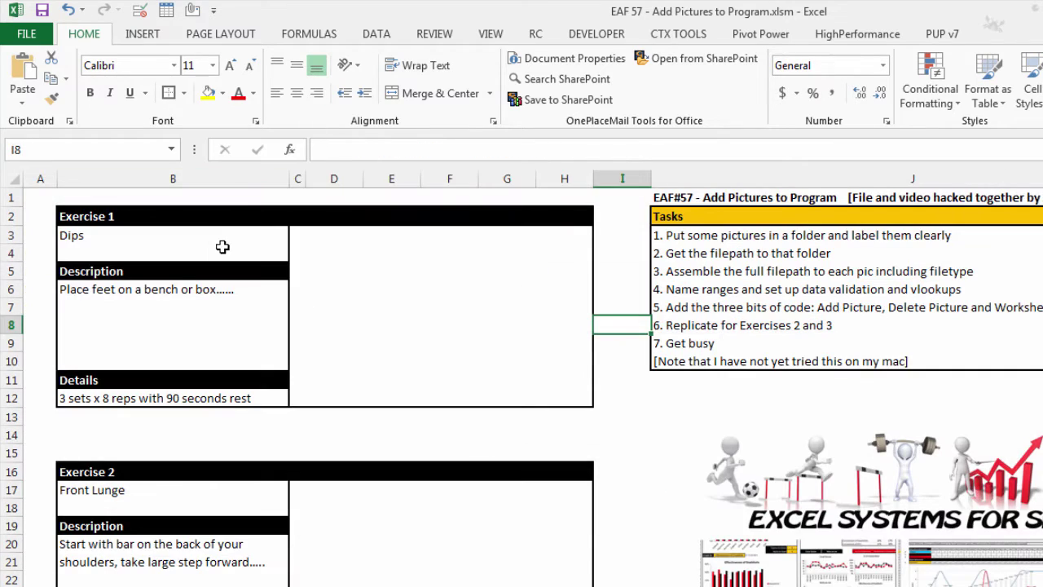
left_click(275, 236)
left_click(297, 235)
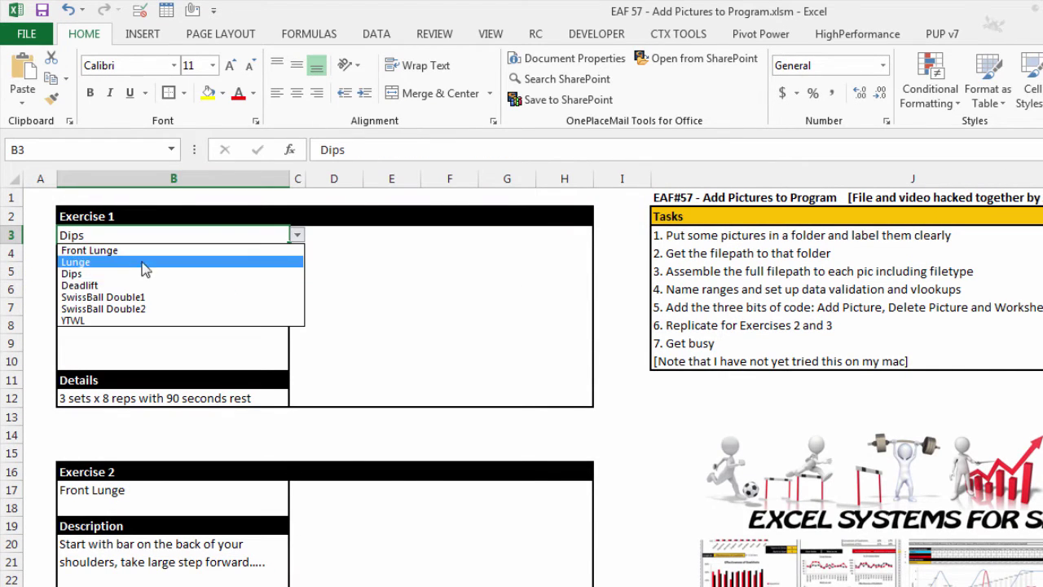
left_click(107, 285)
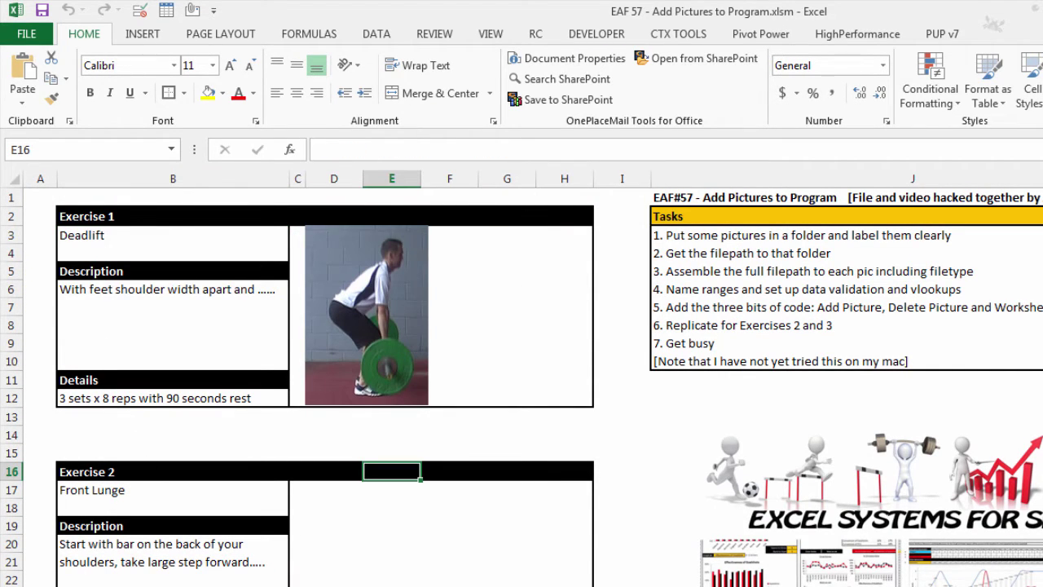
key("ctrl+Page_Down")
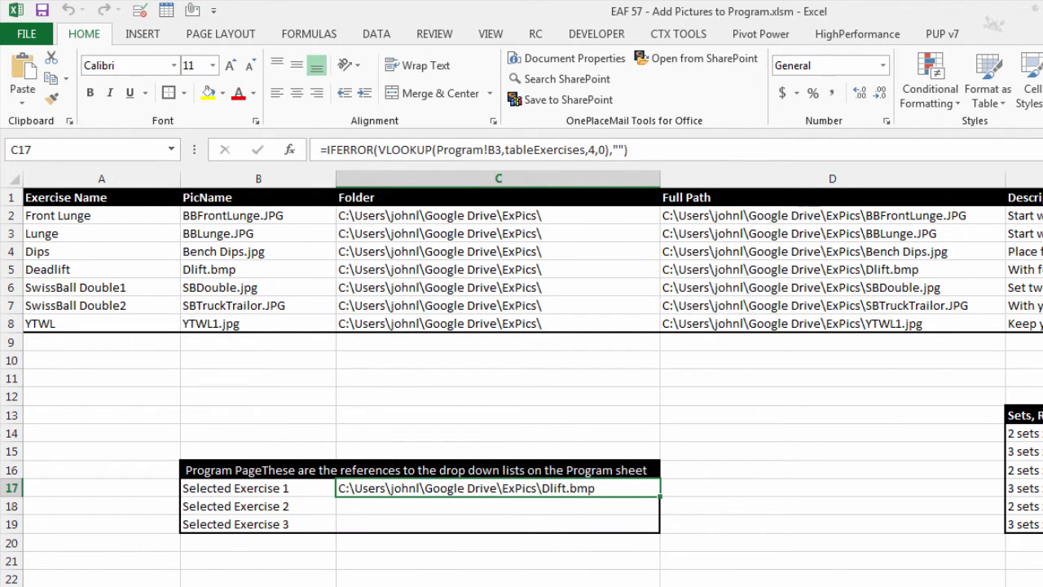
key("ctrl+Page_Up")
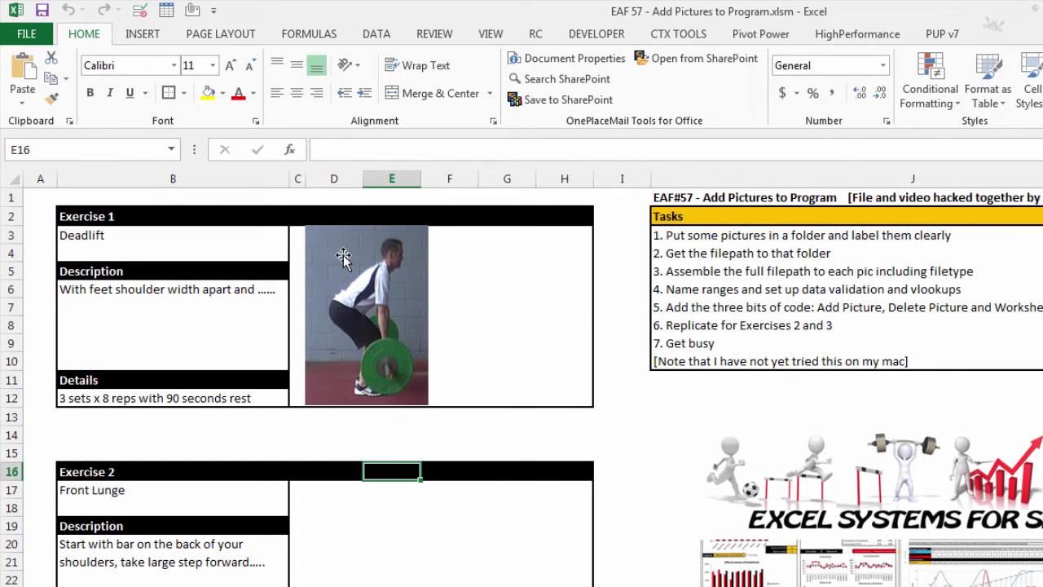
- Test the Exercise 1 selection with SwissBall Double1 and YTWL
left_click(259, 234)
left_click(297, 235)
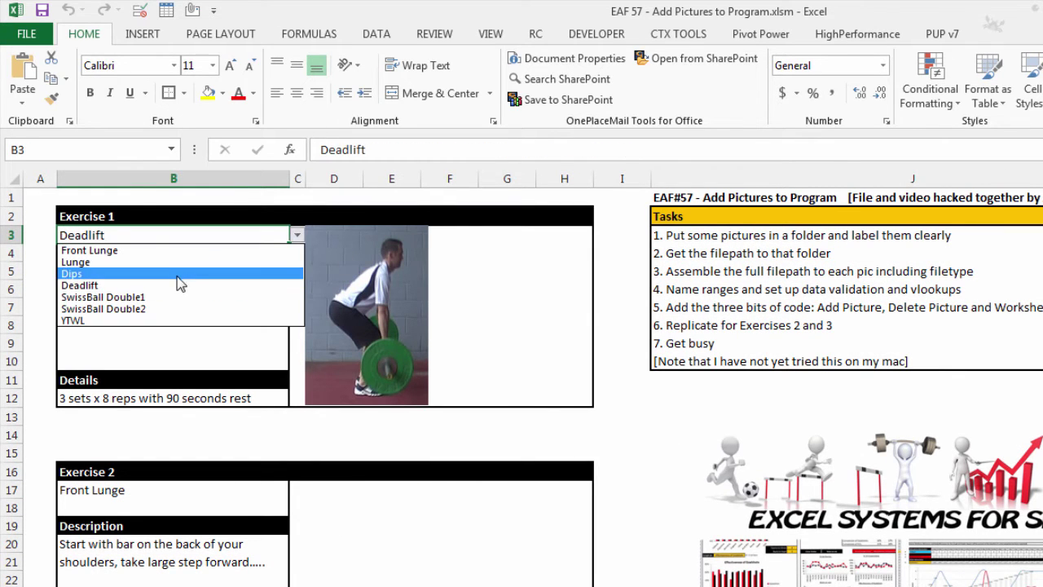
left_click(177, 297)
left_click(241, 232)
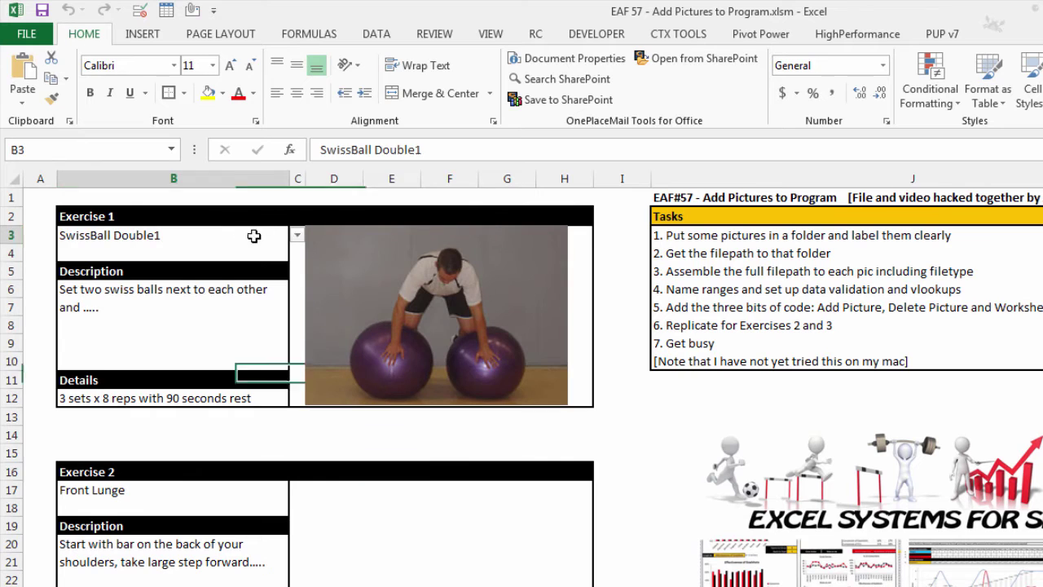
left_click(297, 235)
left_click(135, 324)
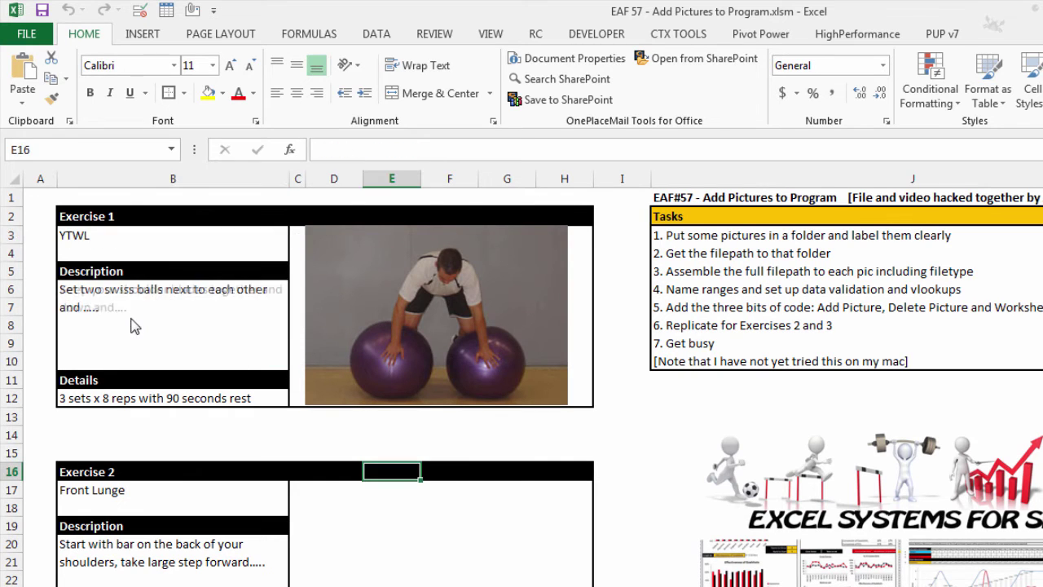
- Set the Exercise 1 selection in B3 to Front Lunge
left_click(181, 240)
left_click(299, 241)
left_click(159, 250)
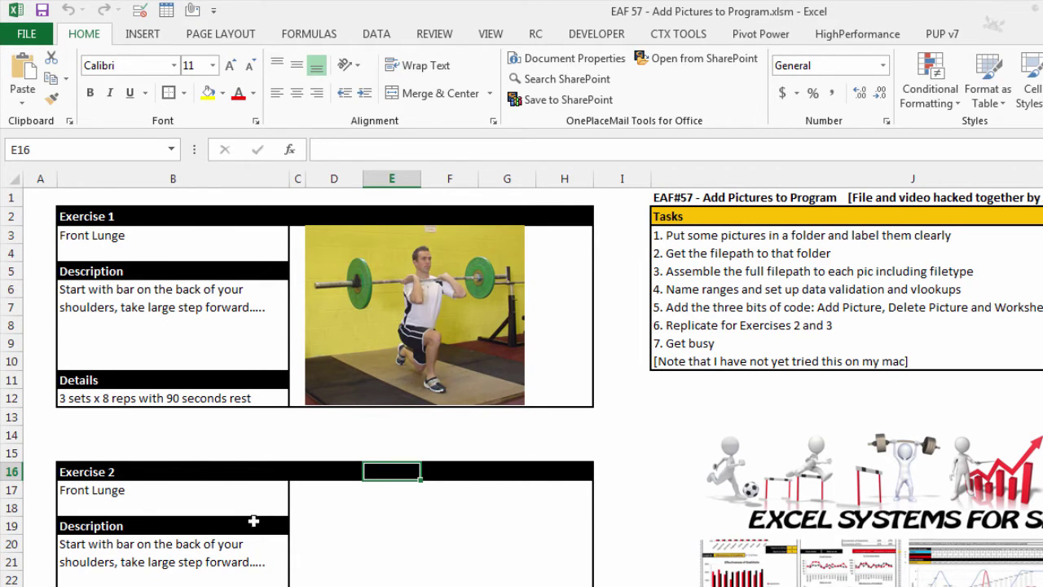
- Check the Exercise 2 and 3 selection cells on the Program sheet, and fill the Tables sheet's C17 formula down through C19
left_click(119, 489)
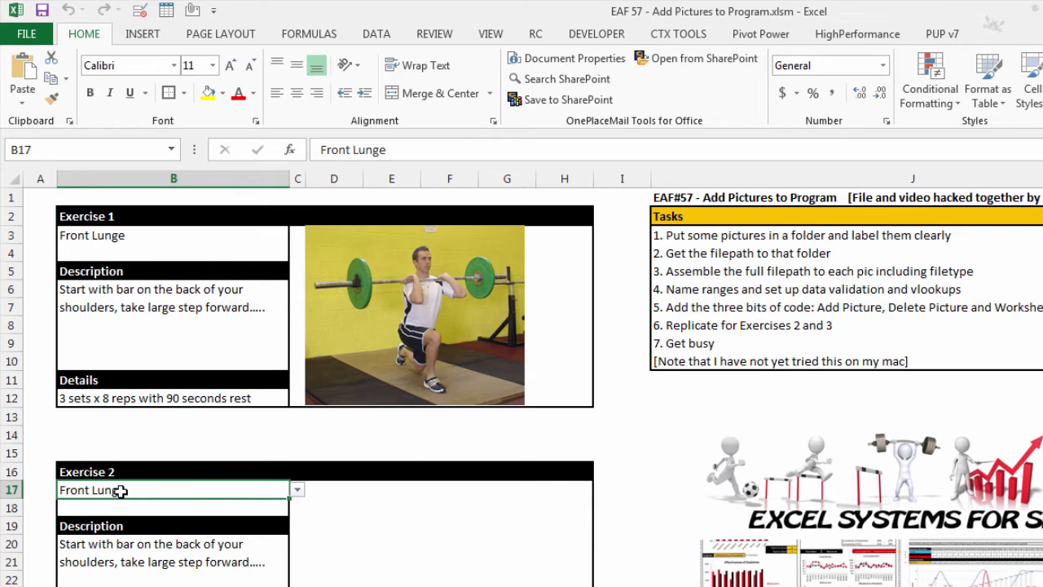
scroll(120, 490, "down", 4)
left_click(121, 524)
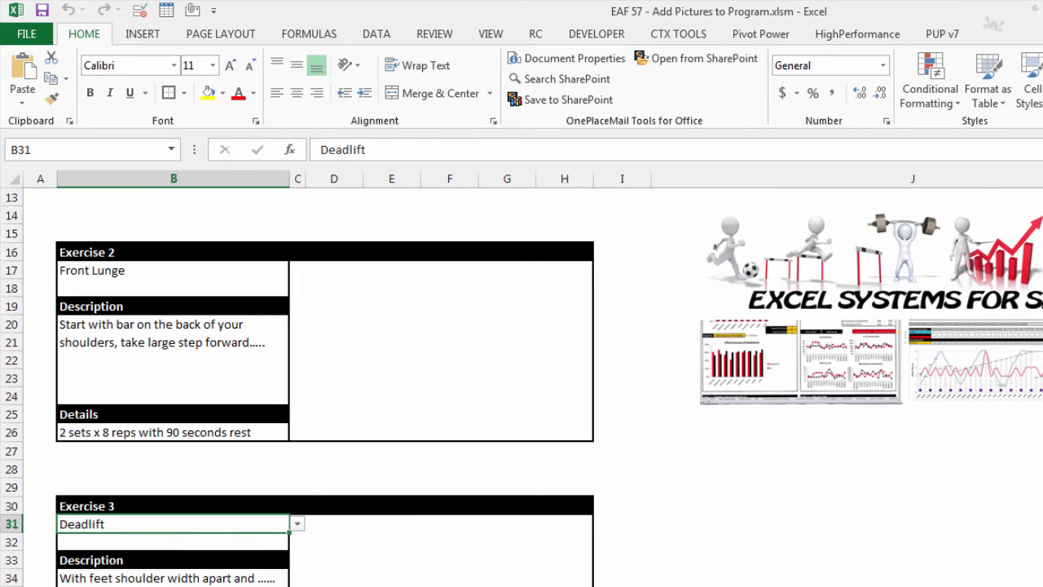
key("ctrl+Page_Down")
left_click_drag(659, 497, 663, 533)
- Change the lookup value in the C18 formula for Selected Exercise 2 to Program!B17
left_click(400, 503)
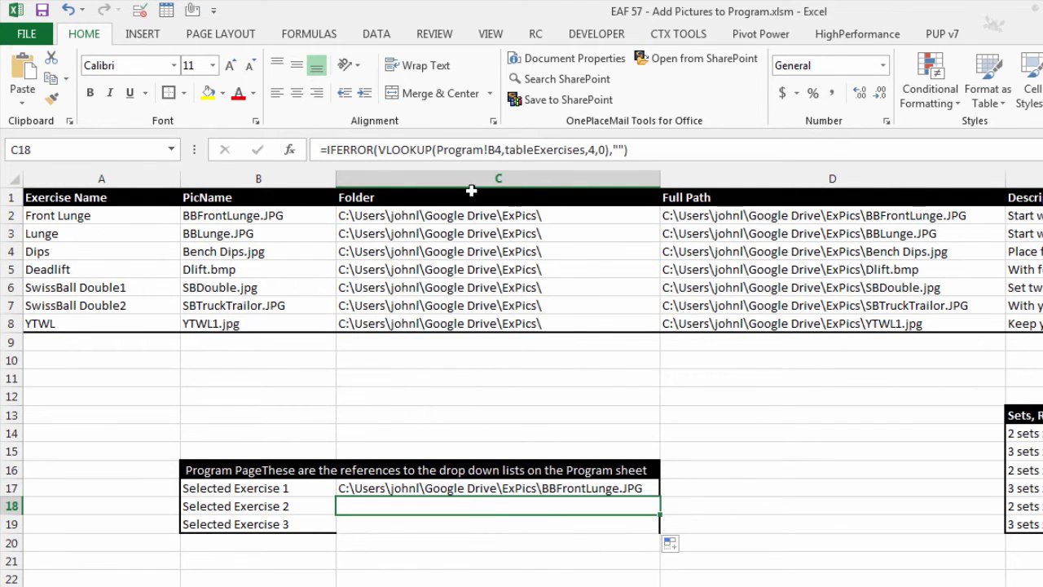
left_click(502, 150)
key("BackSpace")
type("17,tableExercises,4,0),\"\")")
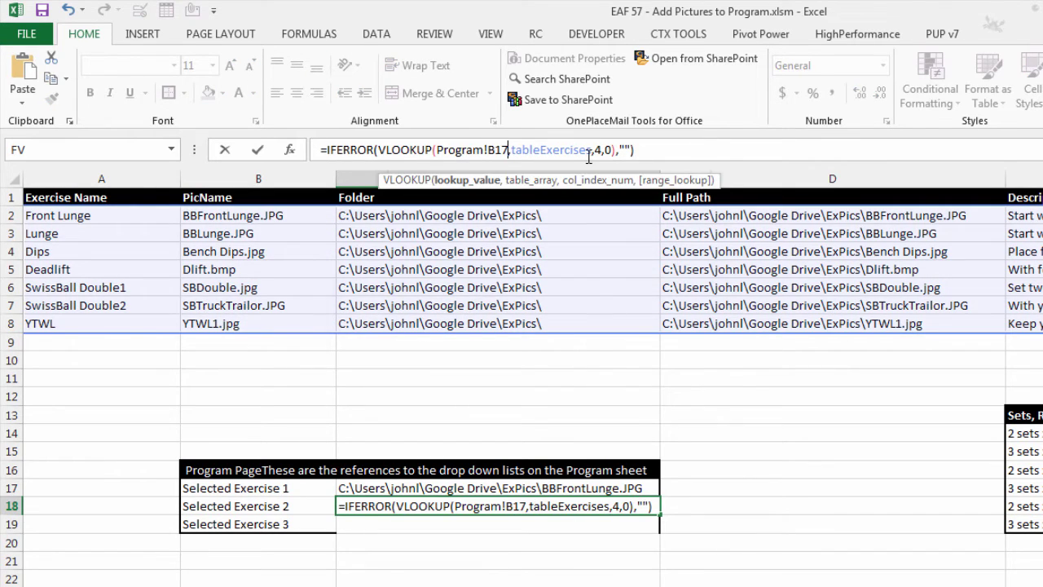
key("Return")
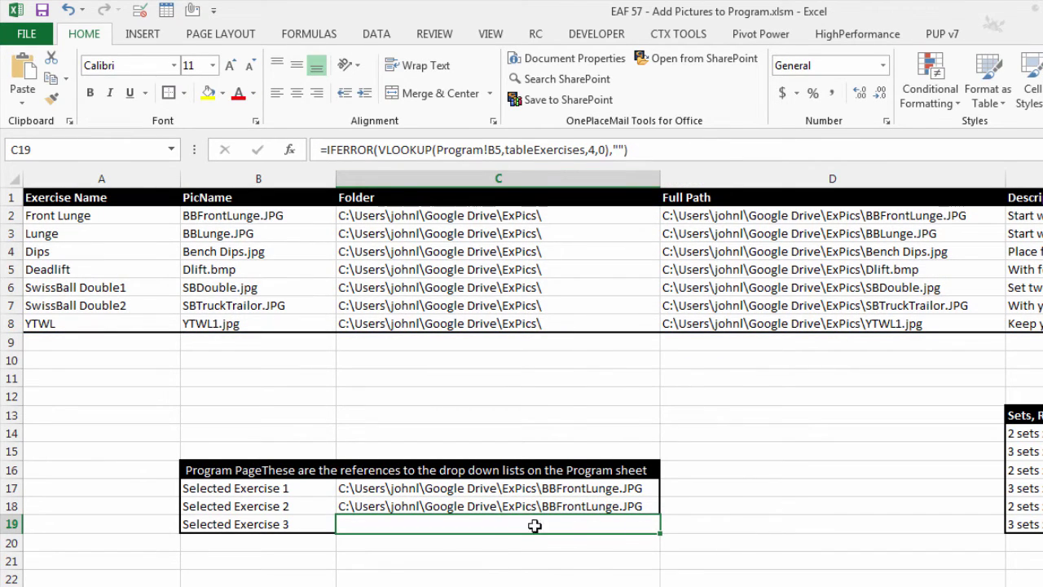
- Change the lookup value in the C19 formula for Selected Exercise 3 to Program!B31
left_click(496, 150)
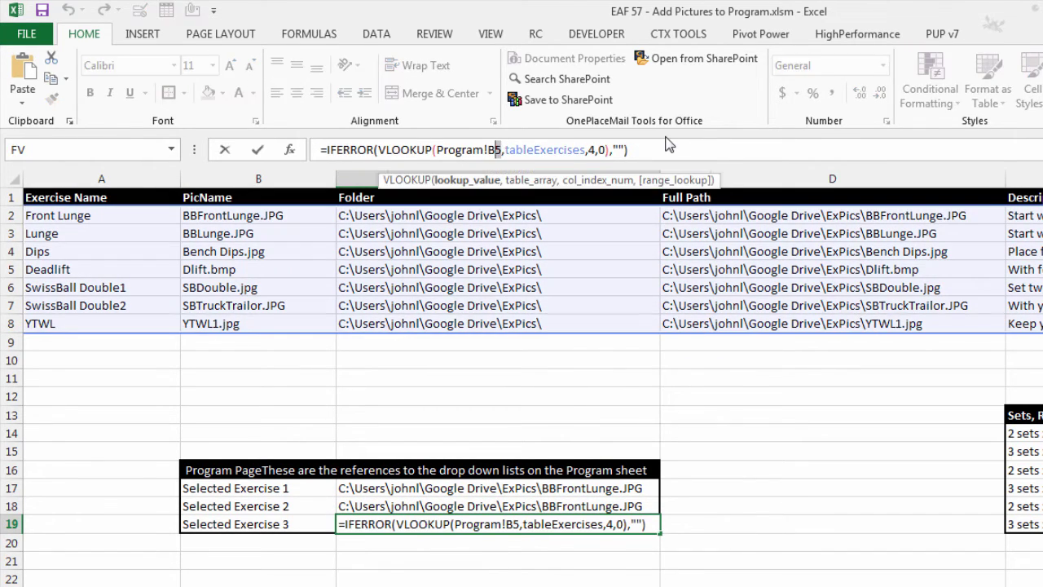
key("BackSpace")
type("31")
key("Return")
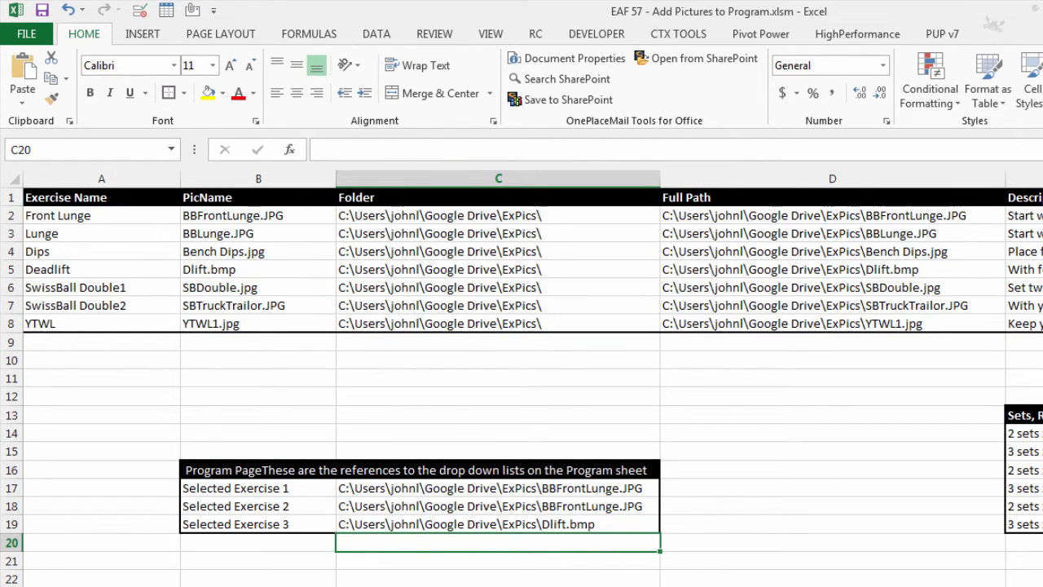
- Return to the Program sheet and open the Visual Basic editor to view the Module1 code
key("ctrl+Page_Up")
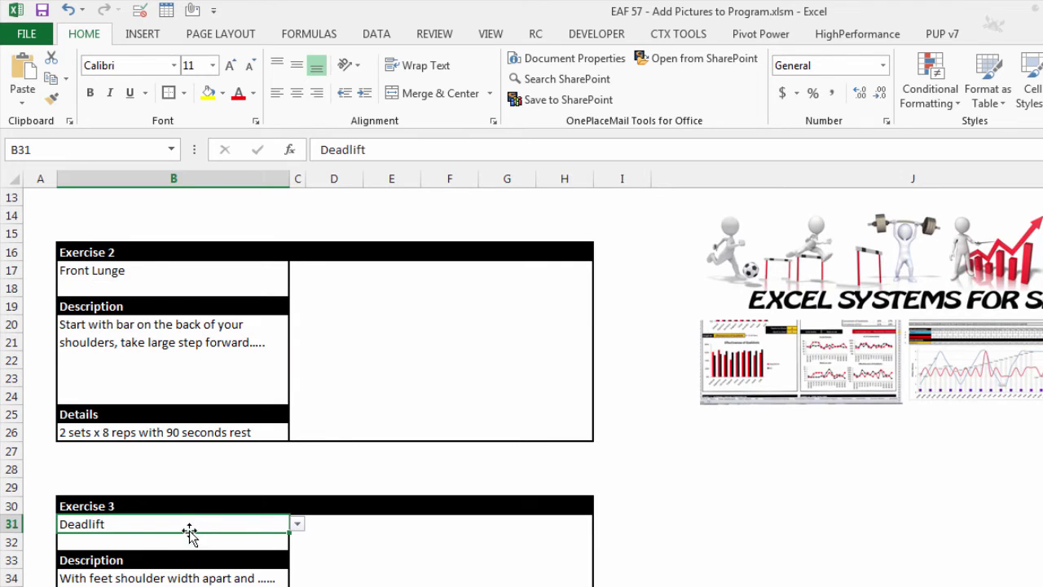
scroll(500, 506, "up", 4)
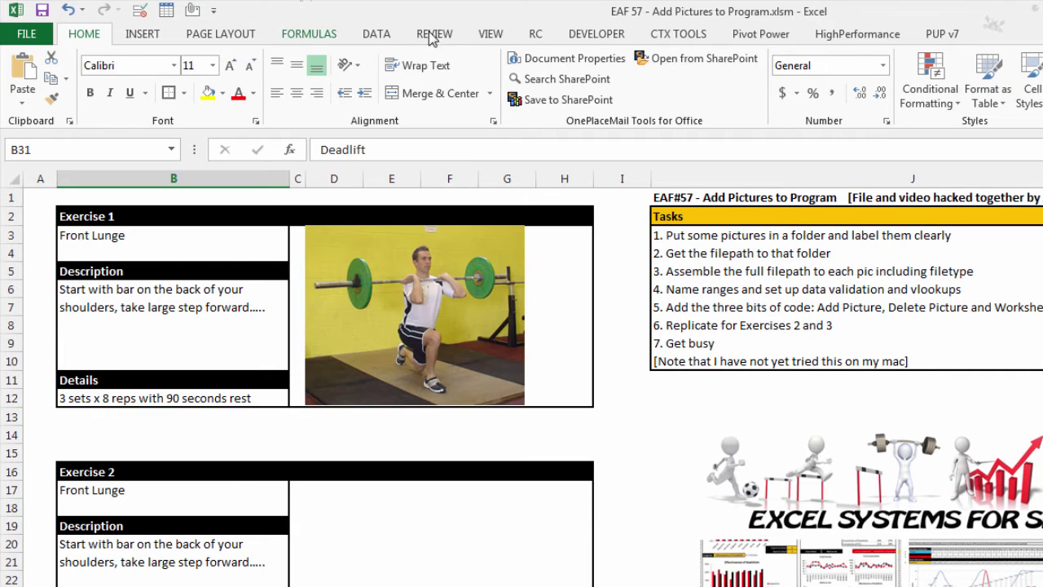
left_click(583, 37)
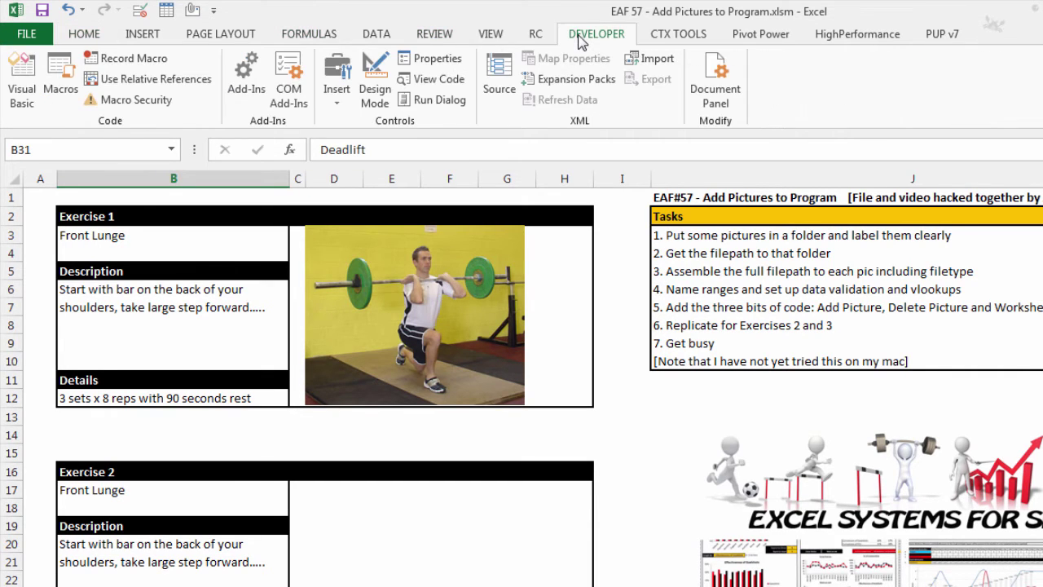
left_click(25, 90)
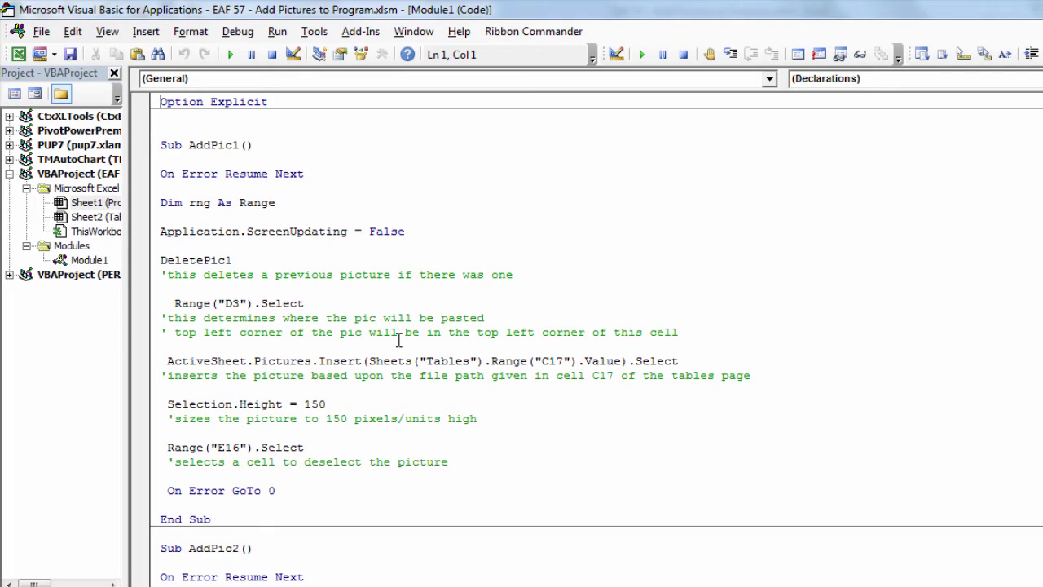
- Examine the AddPic1 procedure and its D3 picture placement, comparing the code with the Program sheet
left_click(287, 144)
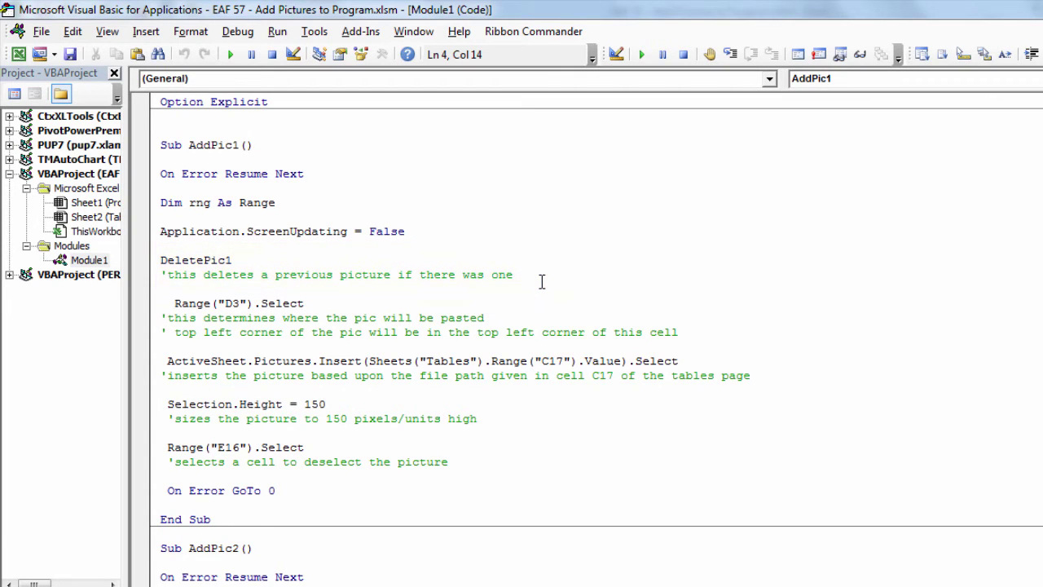
left_click(340, 303)
key("alt+Tab")
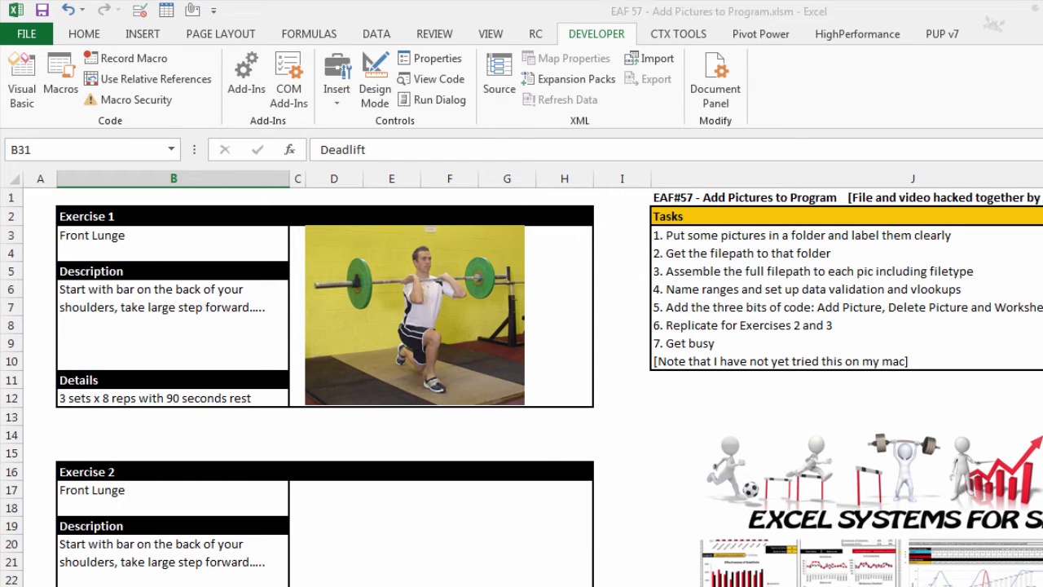
key("alt+F11")
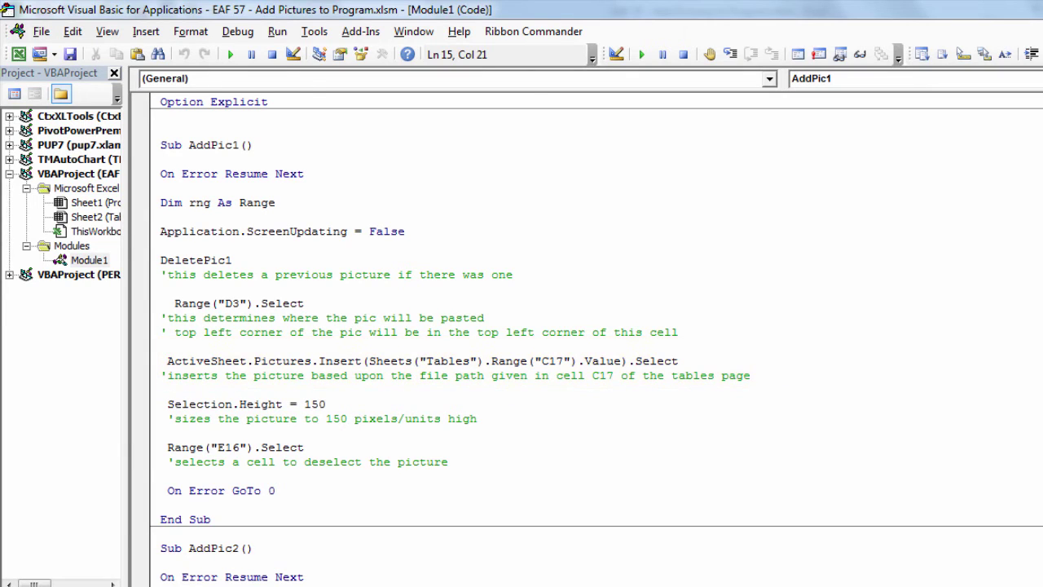
key("alt+F11")
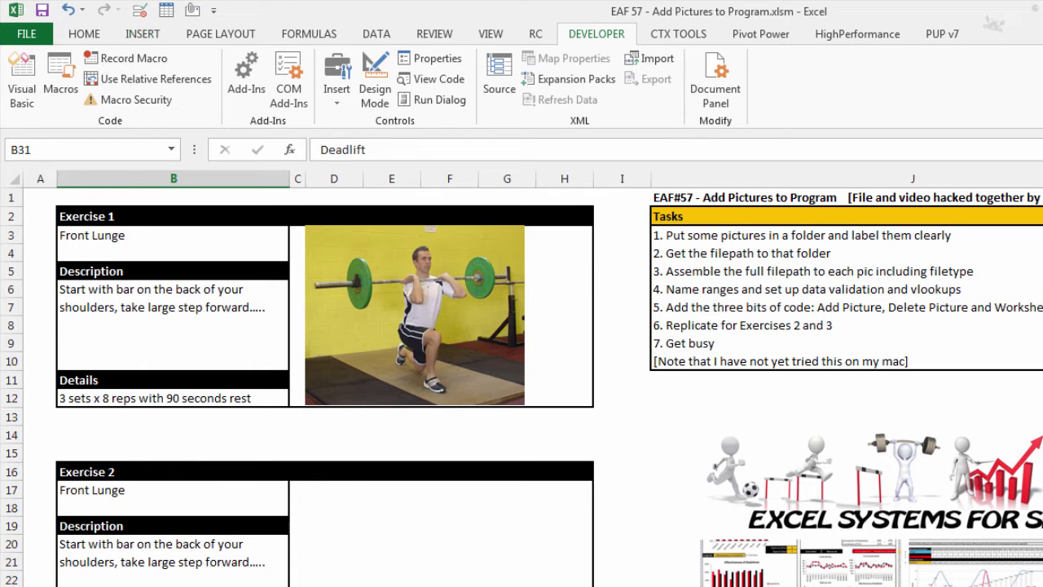
- Open the Insert Picture dialog from an empty cell, look through the Pictures library, and close it without inserting anything
left_click(1042, 235)
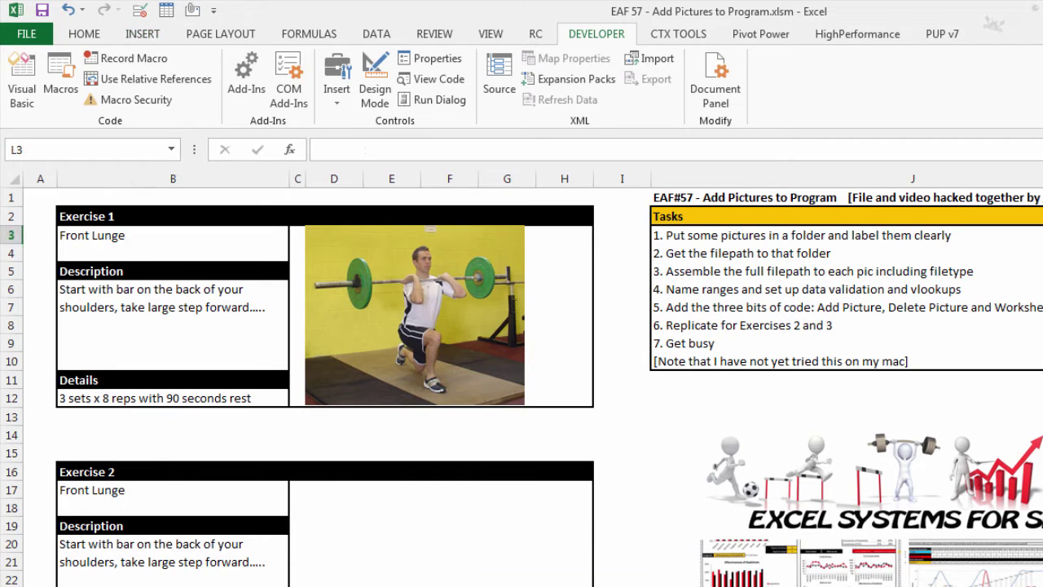
left_click(146, 34)
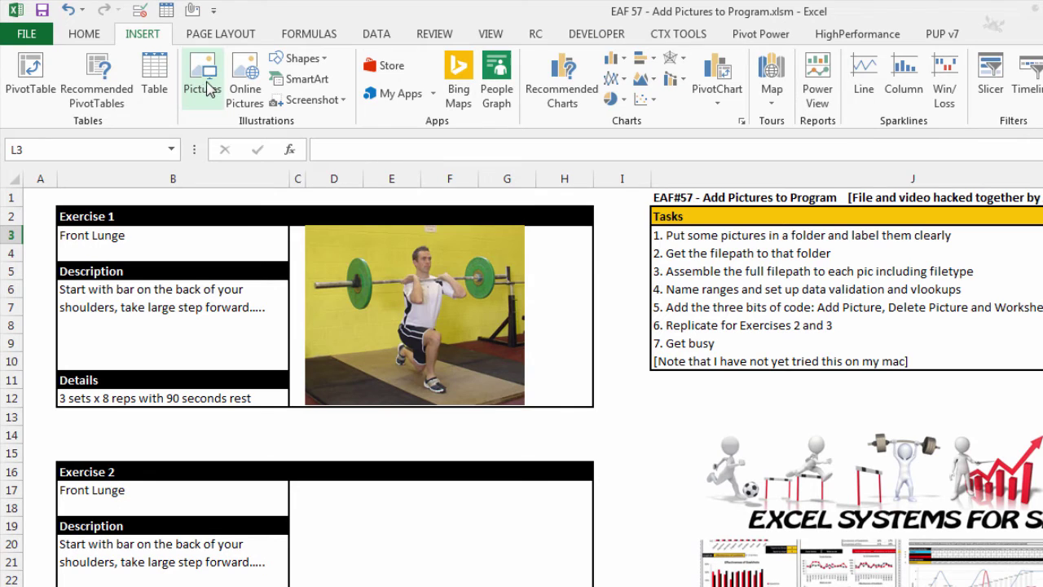
left_click(204, 81)
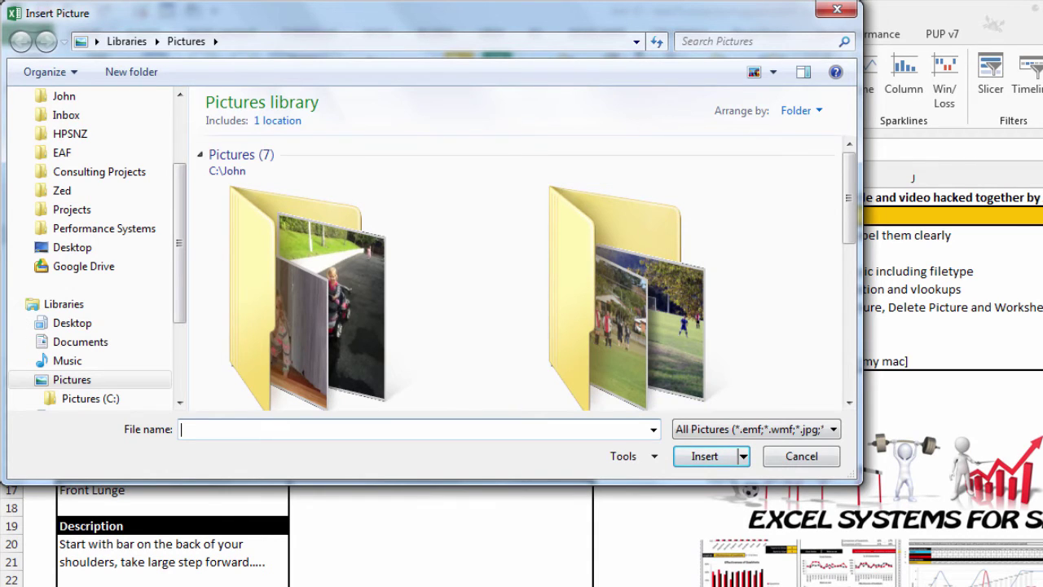
mouse_move(849, 228)
left_mouse_down()
mouse_move(849, 342)
mouse_move(848, 237)
left_mouse_up()
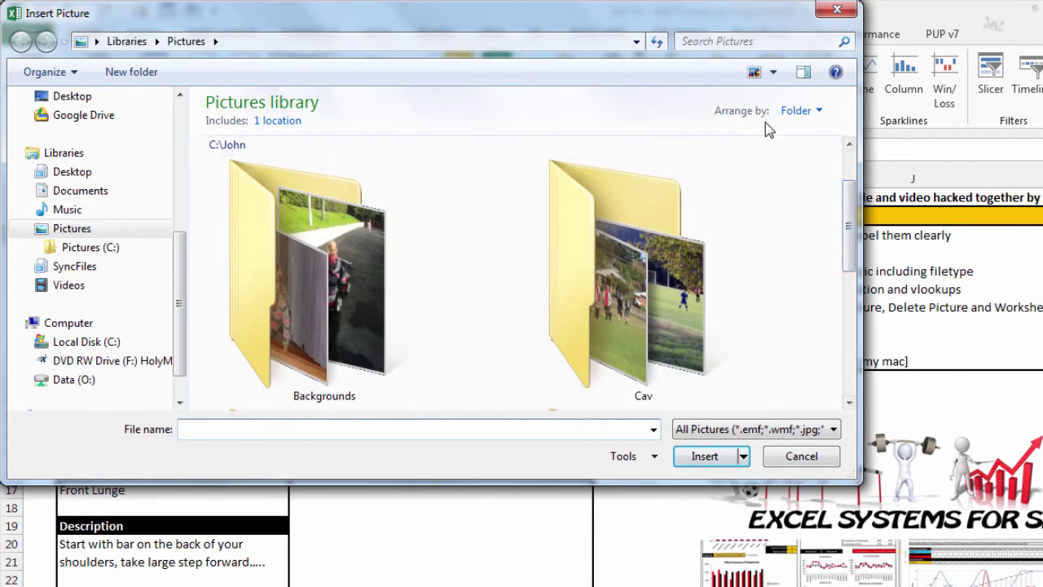
left_click(802, 457)
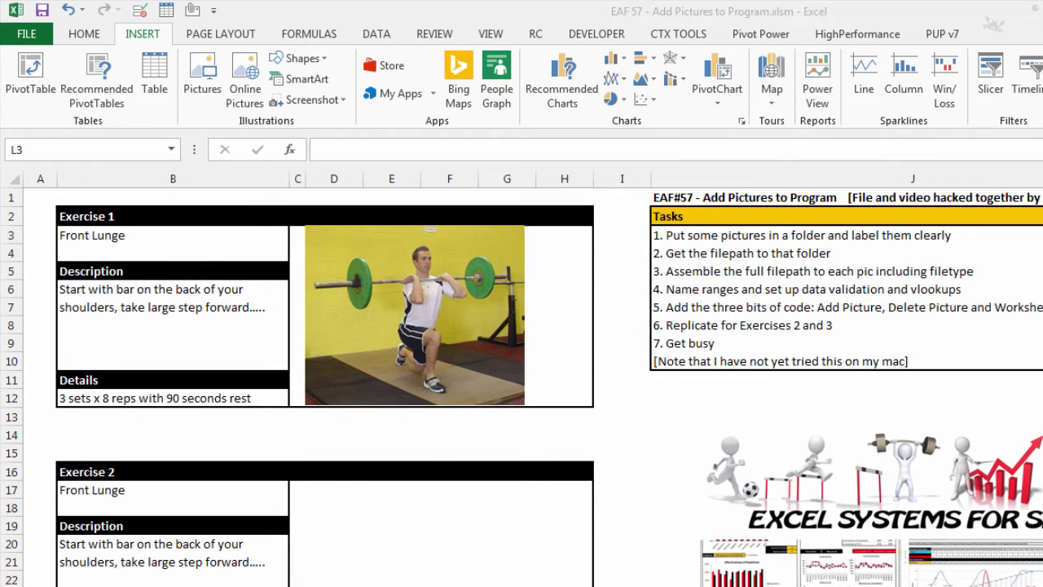
- Compare the AddPic1 code with the C17 picture path formula on the Tables sheet and return to the Program sheet
key("alt+F11")
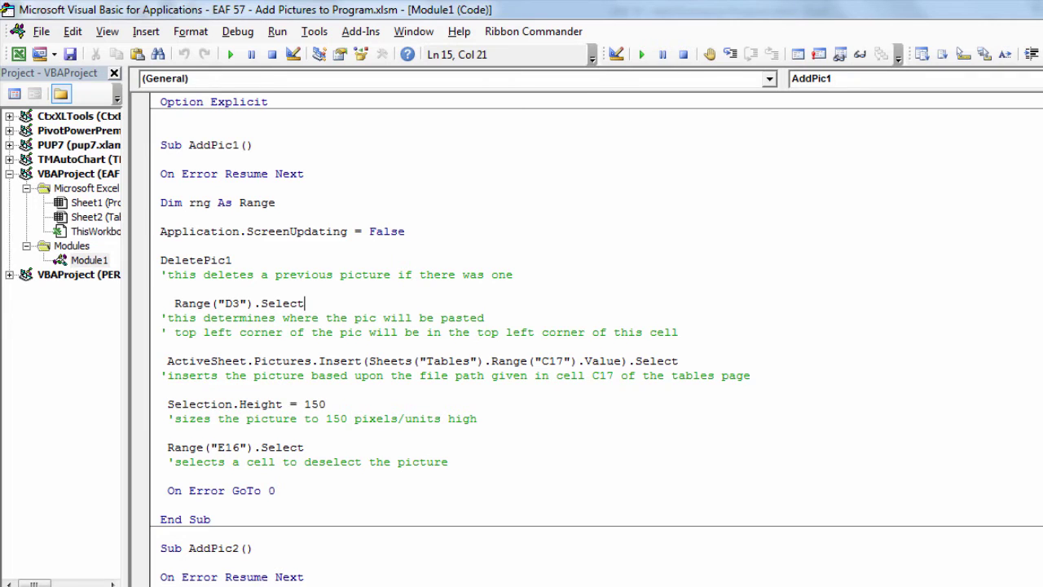
key("alt+F11")
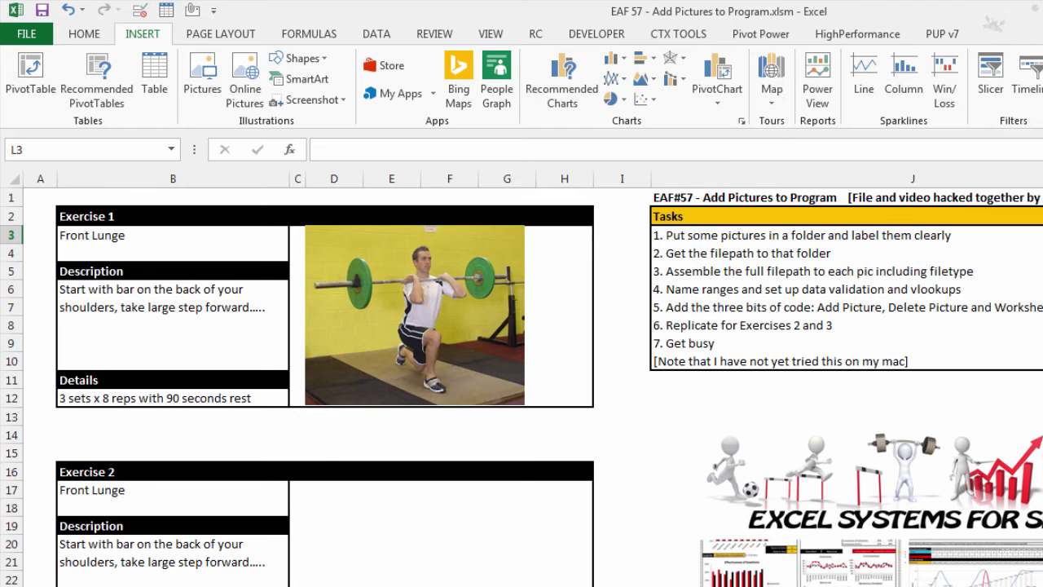
key("ctrl+Page_Down")
key("ctrl+Page_Down")
left_click(439, 487)
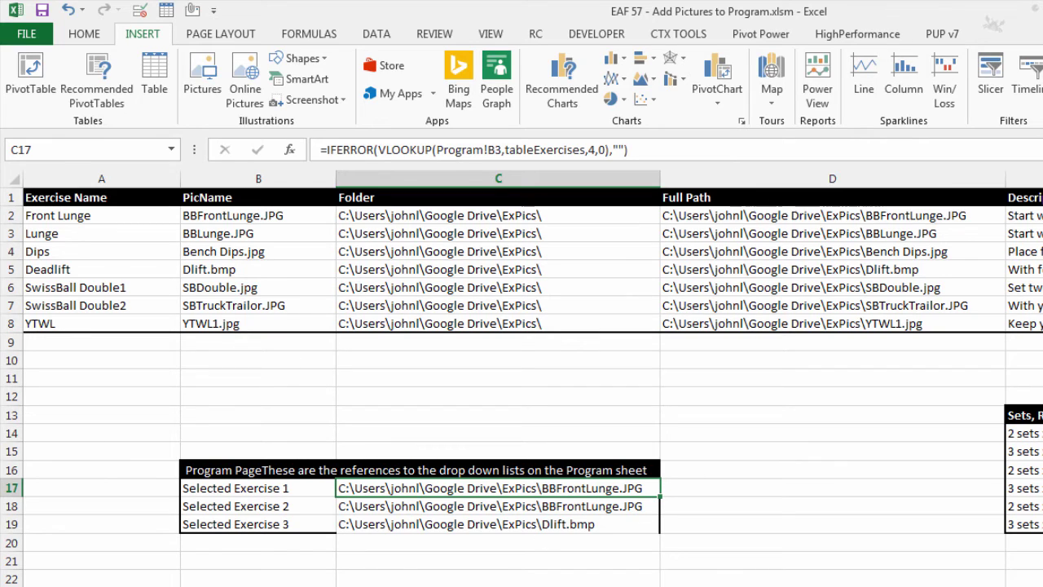
key("alt+Tab")
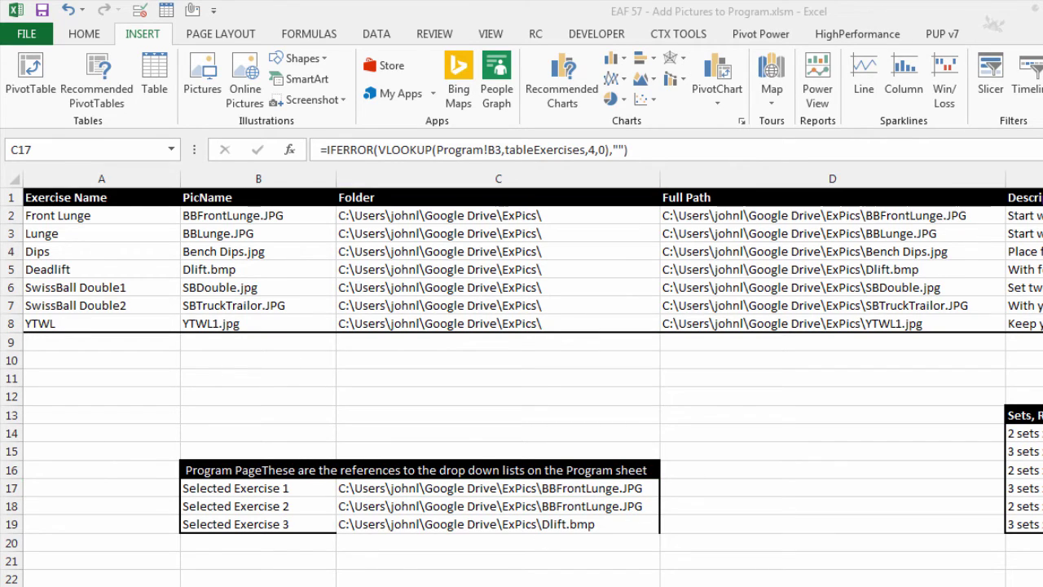
key("alt+Tab")
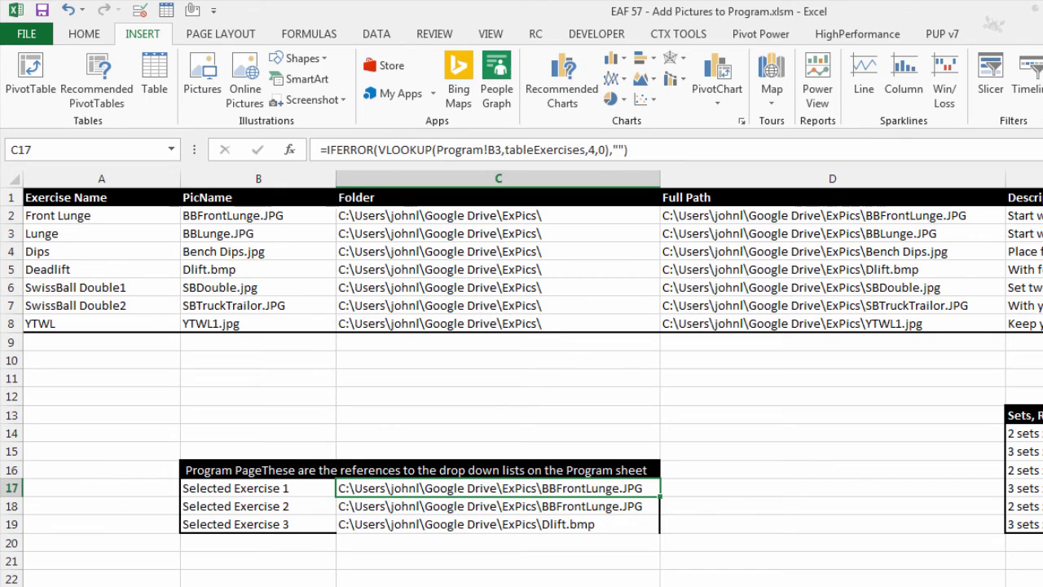
key("ctrl+Page_Up")
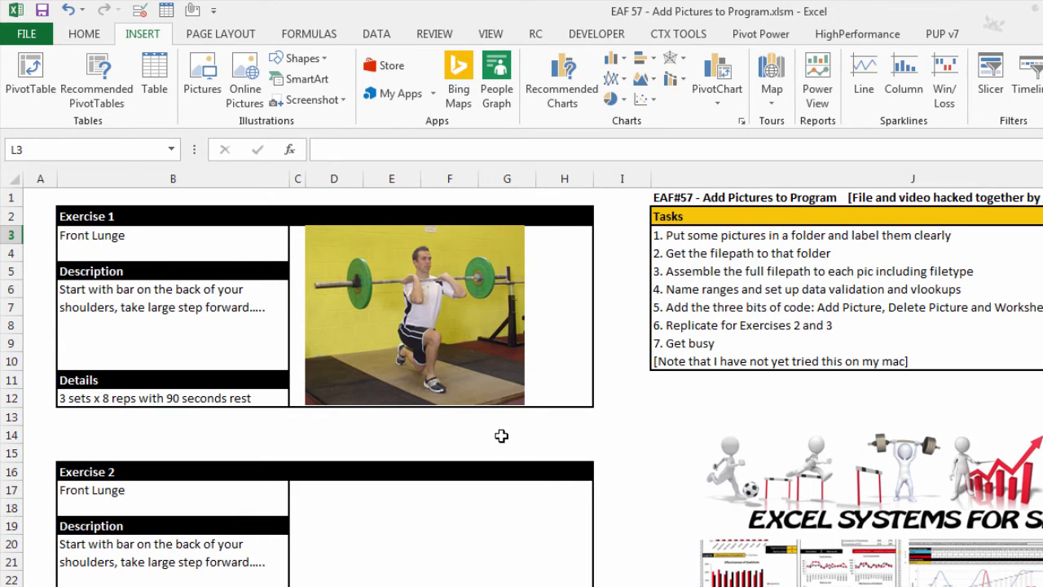
- Set Selection.Height to 75 in the AddPic1 procedure in Module1
key("alt+Tab")
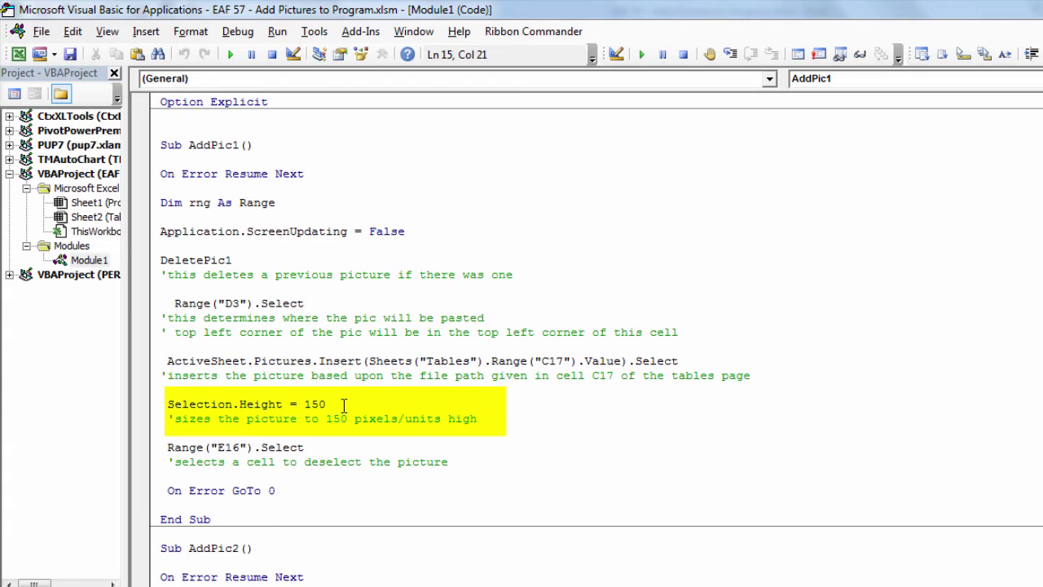
left_click_drag(327, 405, 306, 405)
type("75")
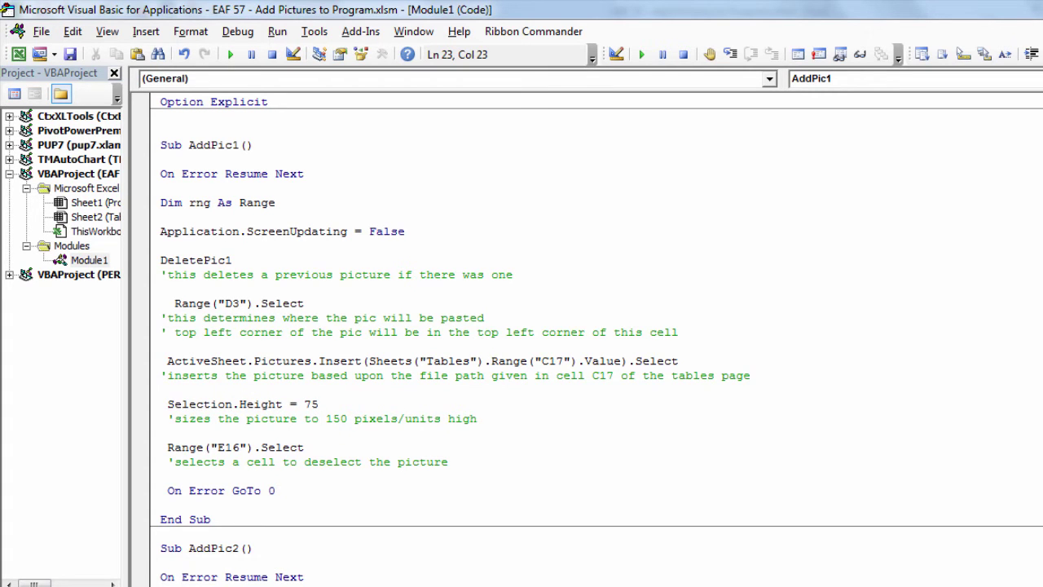
- Test the picture size on the Program sheet by choosing Lunge for Exercise 1, followed by Deadlift
key("alt+Tab")
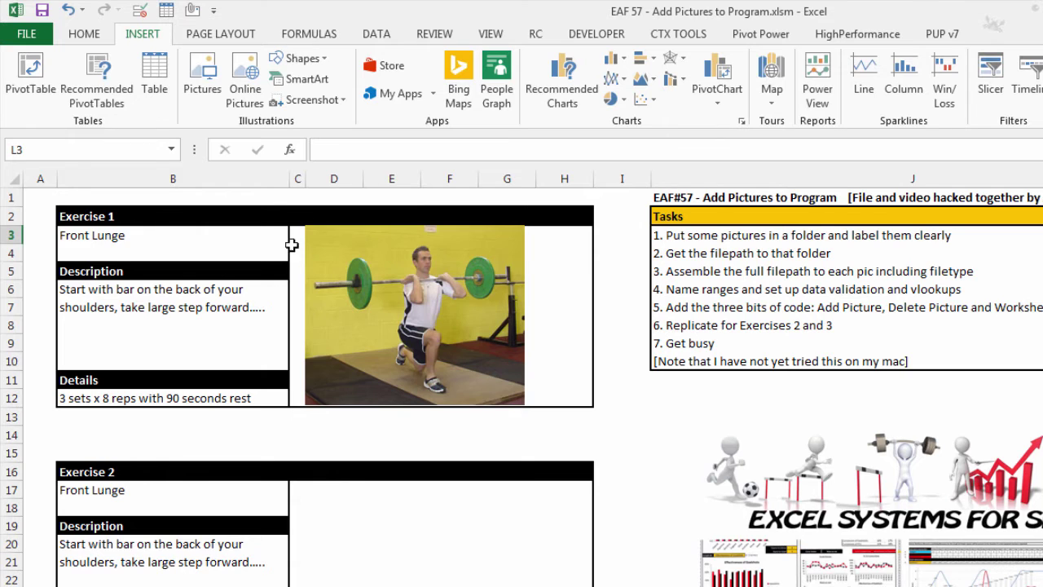
left_click(256, 235)
left_click(293, 236)
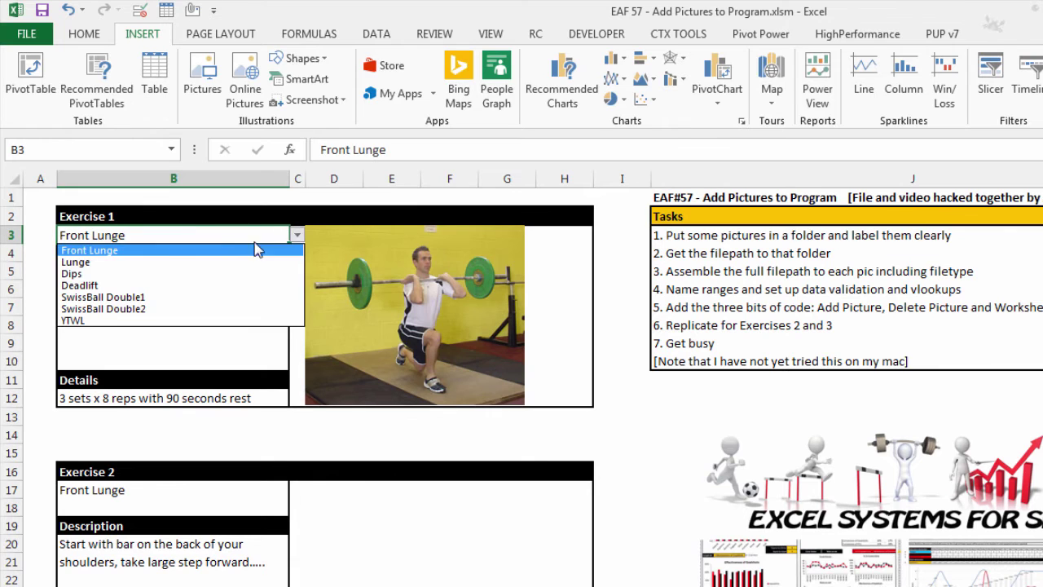
left_click(155, 262)
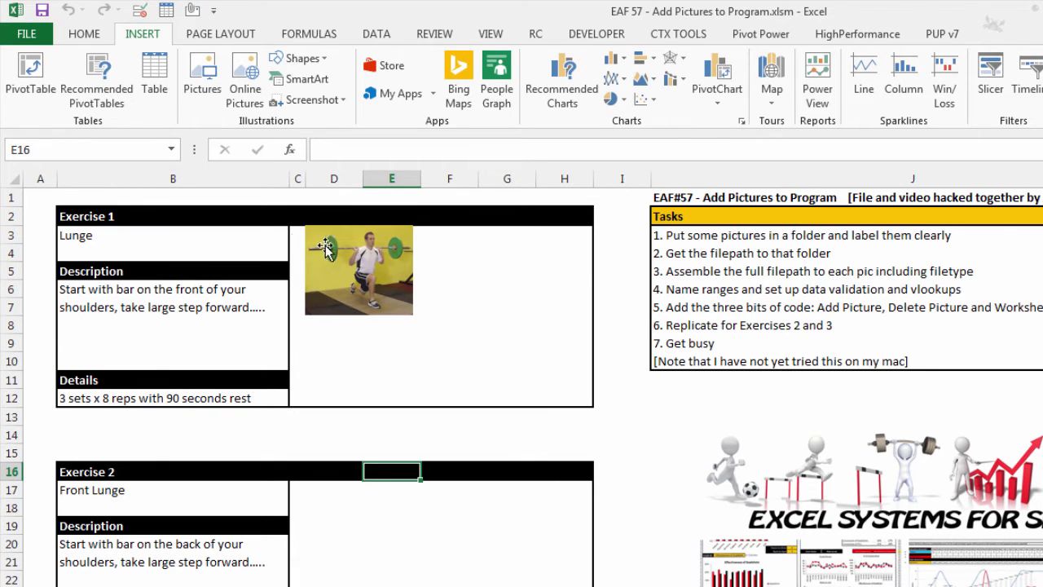
left_click(262, 238)
left_click(293, 236)
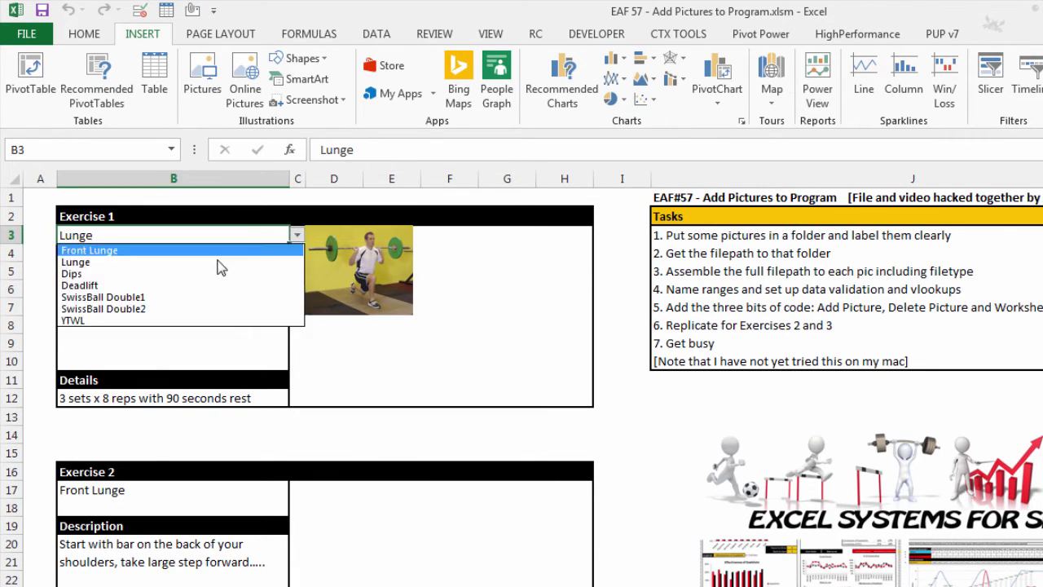
left_click(172, 287)
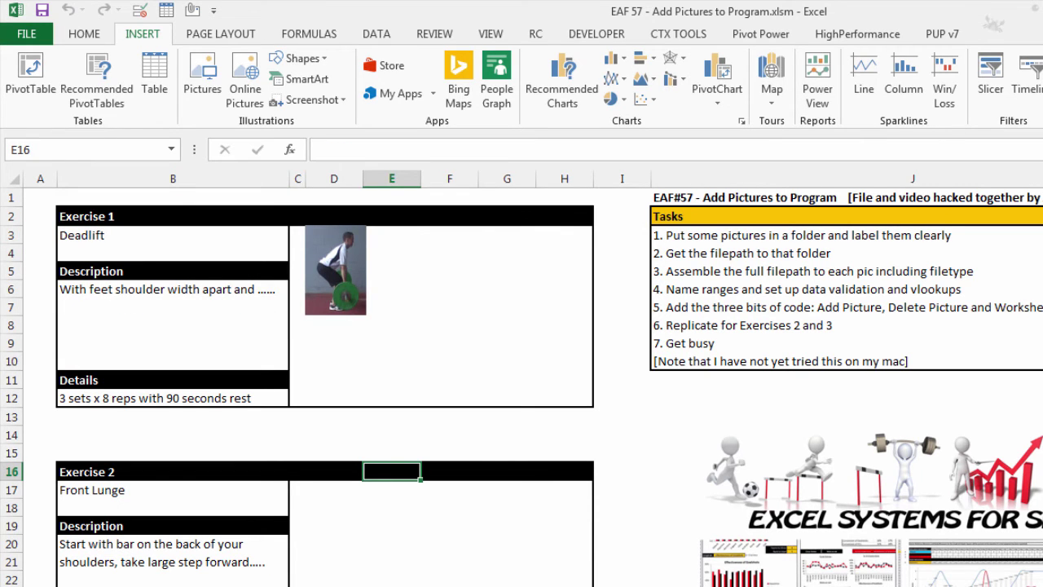
- Set Selection.Height back to 150 in the AddPic1 procedure
key("alt+Tab")
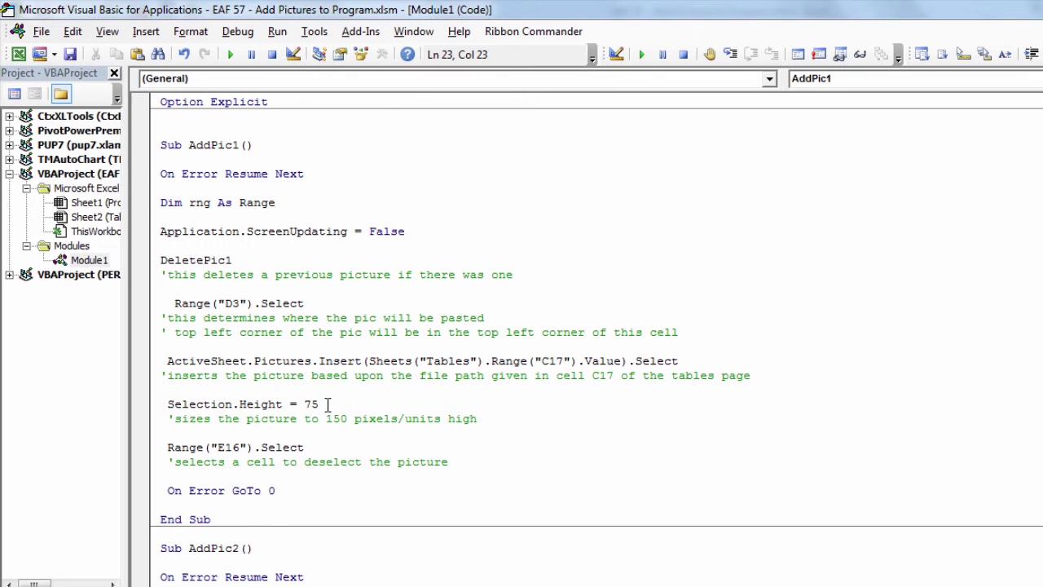
left_click_drag(320, 404, 304, 404)
type("150")
left_click(365, 435)
- Check the row height of row 8 on the Program sheet without changing it, and deselect the row
key("alt+Tab")
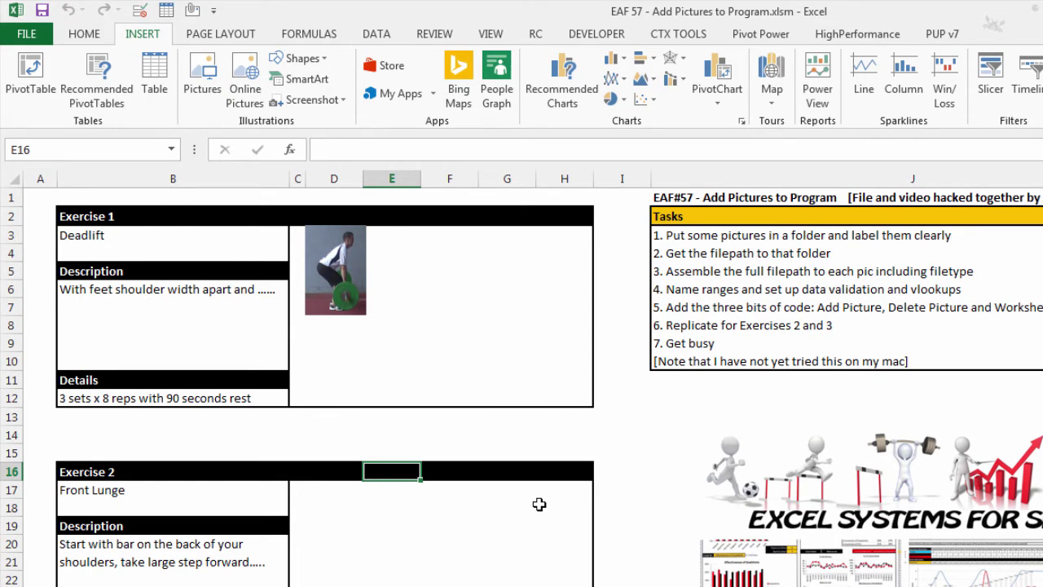
left_click(12, 325)
right_click(11, 325)
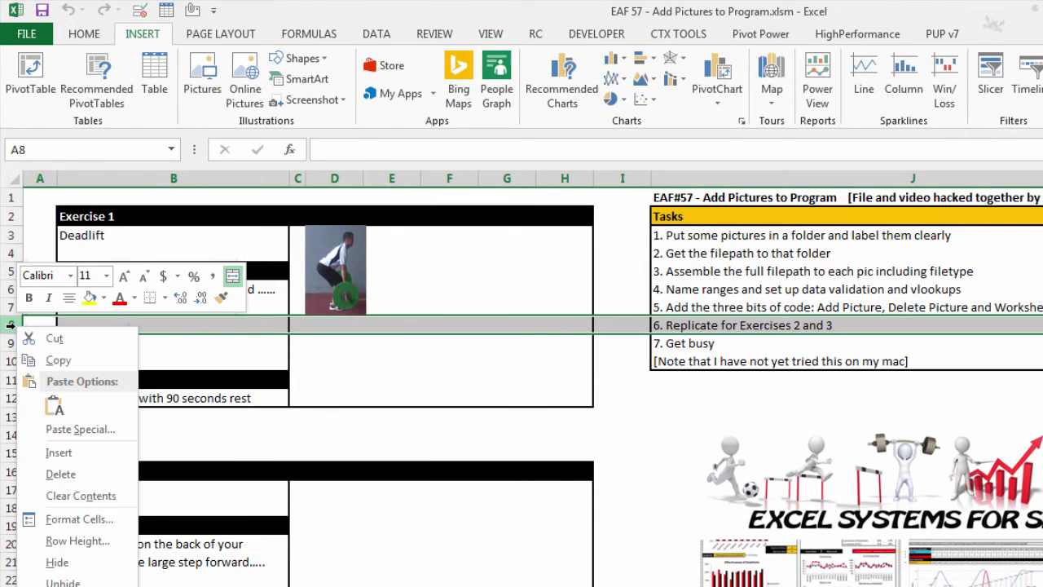
left_click(78, 541)
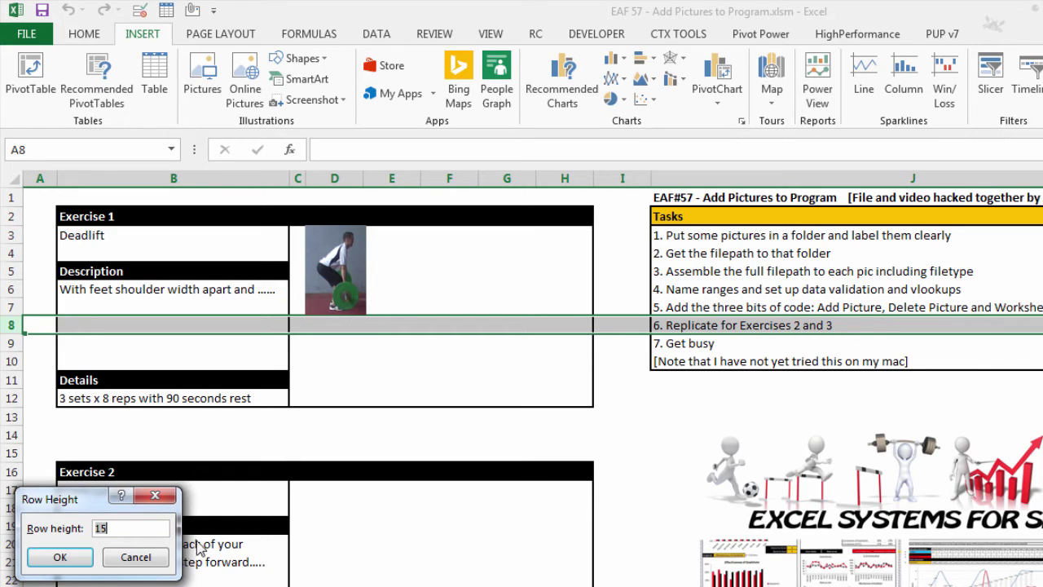
left_click(135, 556)
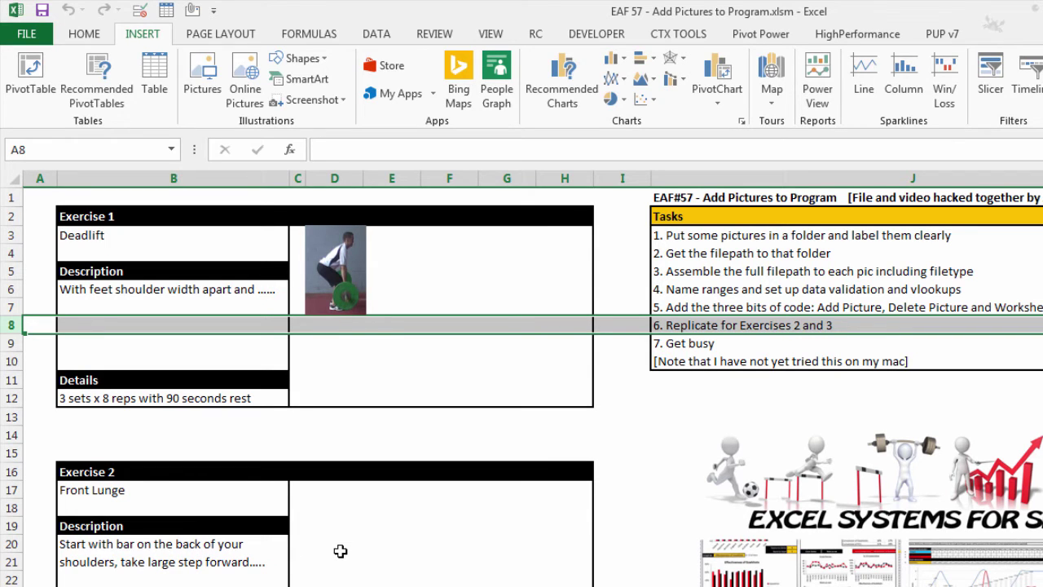
left_click(634, 429)
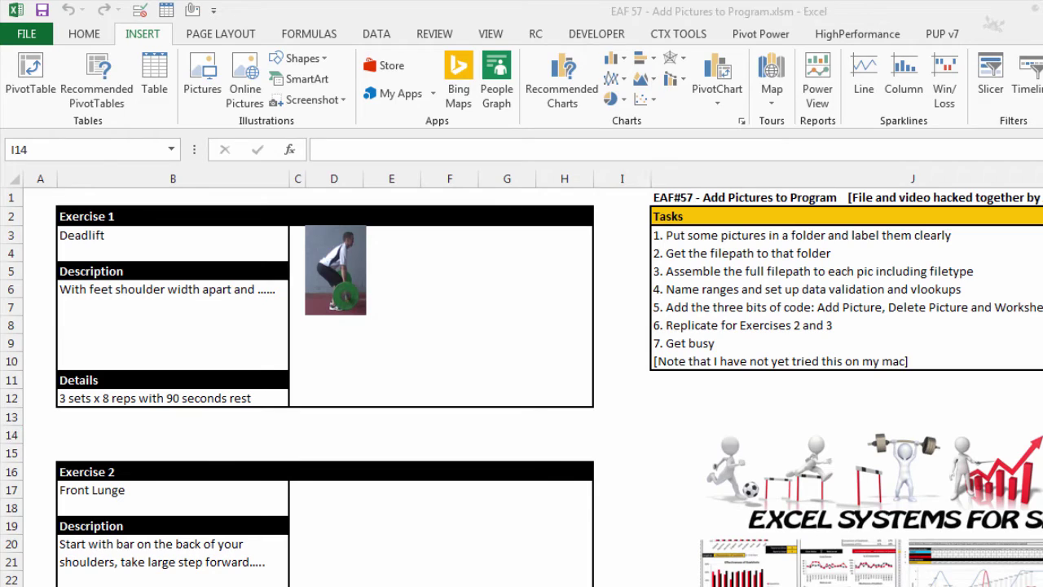
- Examine the AddPic2 procedure in Module1, checking its D17 placement cell and its C18 file path reference
key("alt+F11")
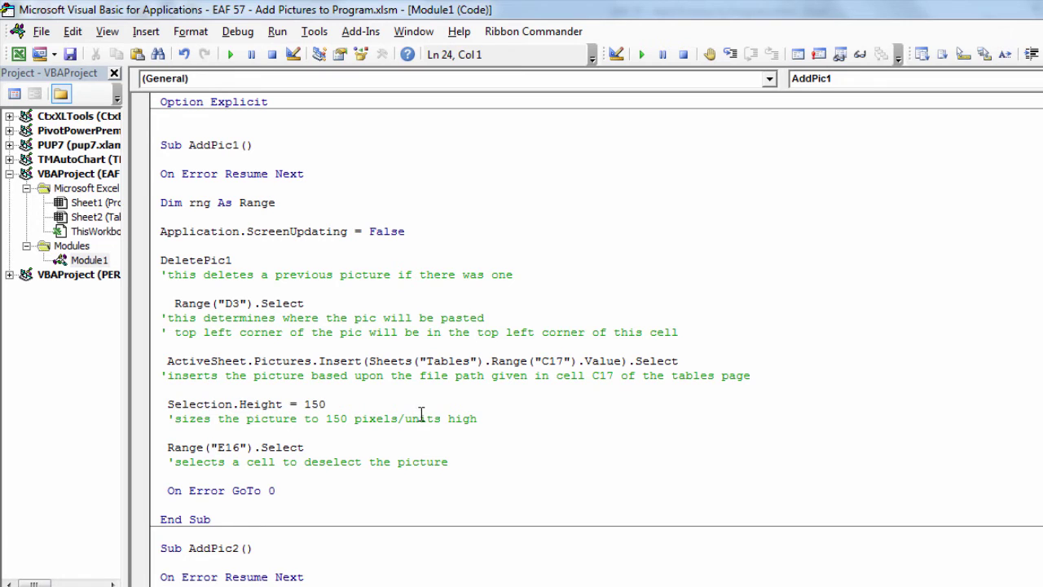
scroll(443, 390, "down", 1)
scroll(444, 389, "down", 5)
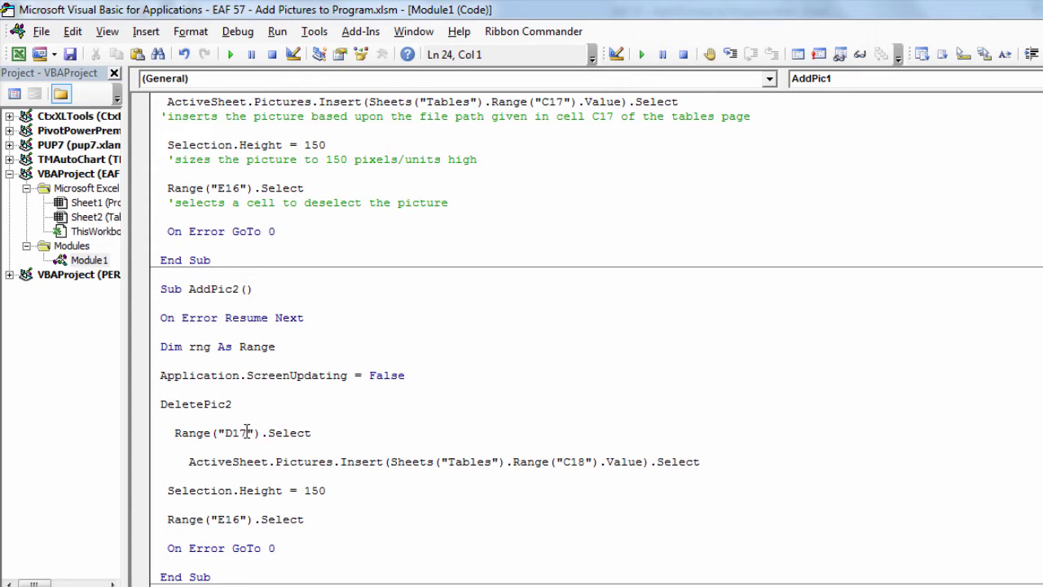
left_click(246, 432)
left_click(586, 461)
- Examine the AddPic3 procedure, checking its D31 placement cell, its C19 file path reference and its DeletePic3 call
scroll(489, 481, "down", 6)
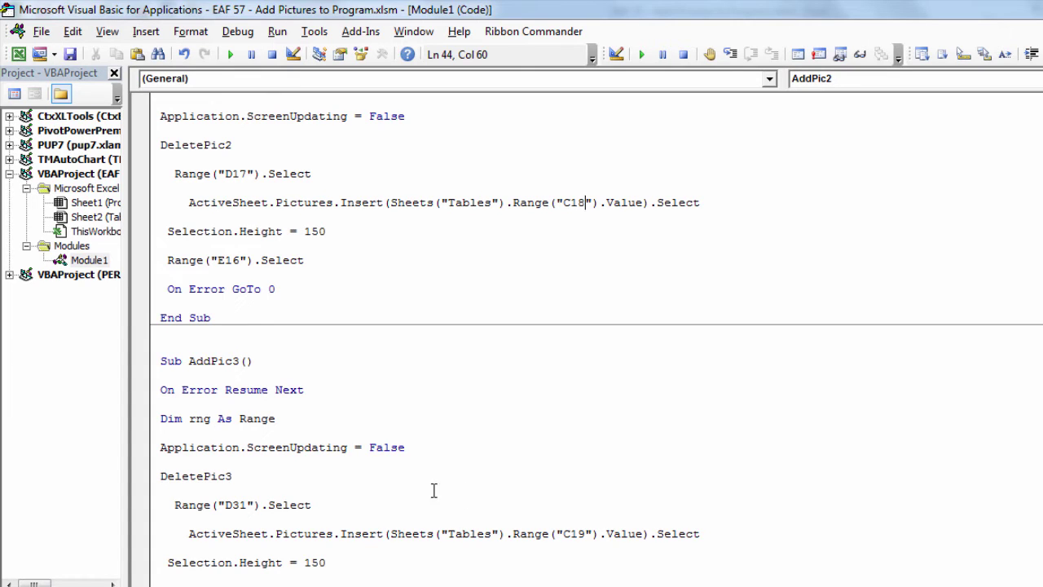
left_click_drag(260, 505, 212, 505)
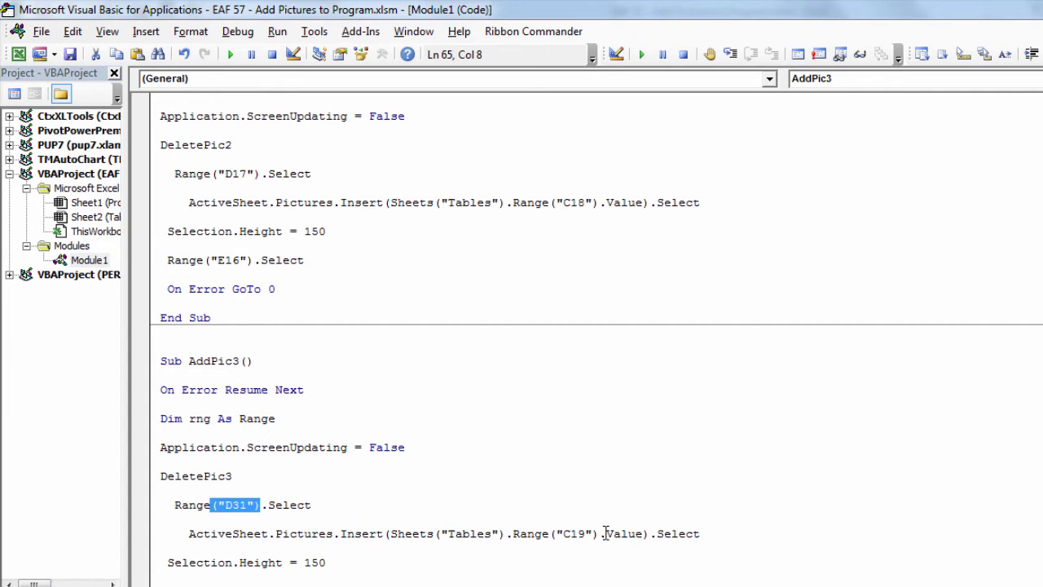
left_click_drag(599, 534, 550, 534)
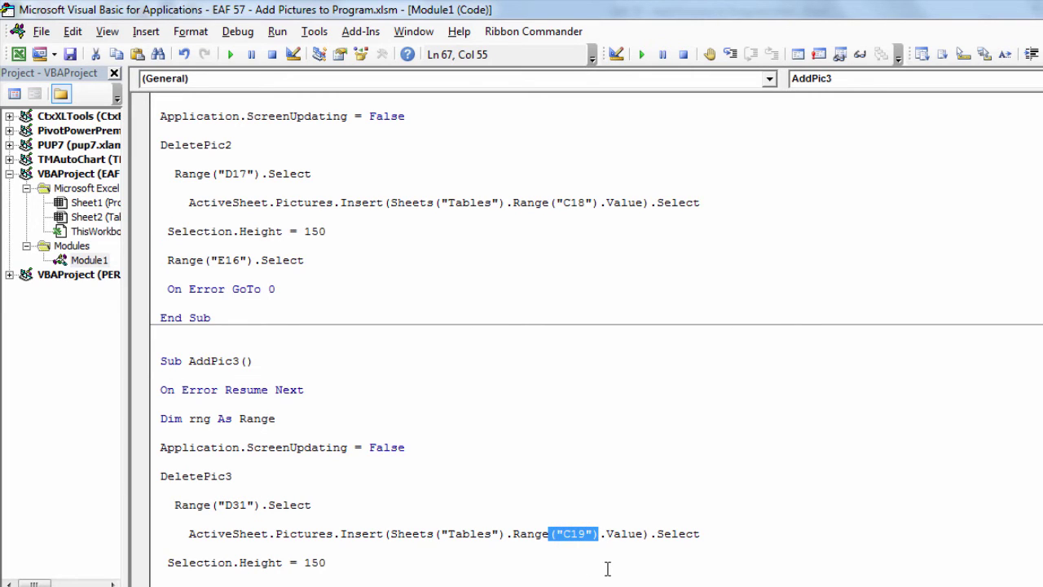
left_click(190, 575)
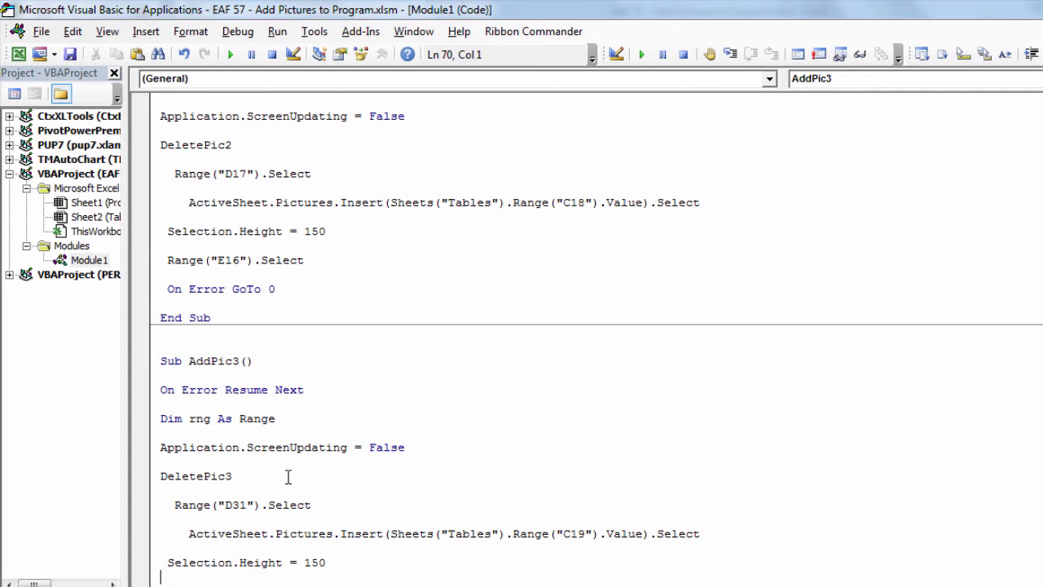
left_click(263, 480)
left_click(152, 486, "shift")
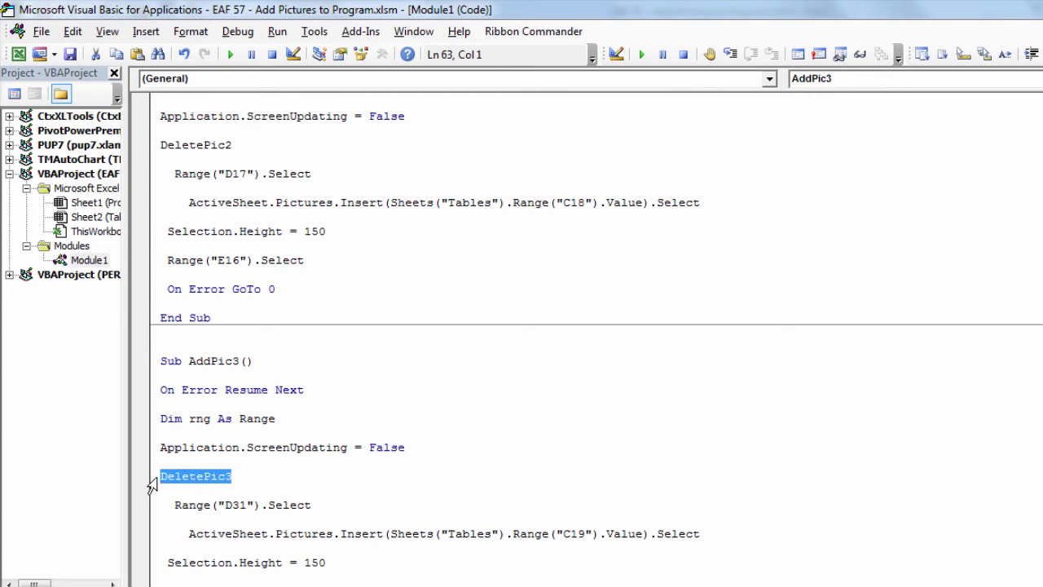
left_click(316, 477)
- Examine the DeletePic1 procedure and highlight its search range C1:I16 on the Program sheet to see which cells it covers
scroll(317, 478, "down", 7)
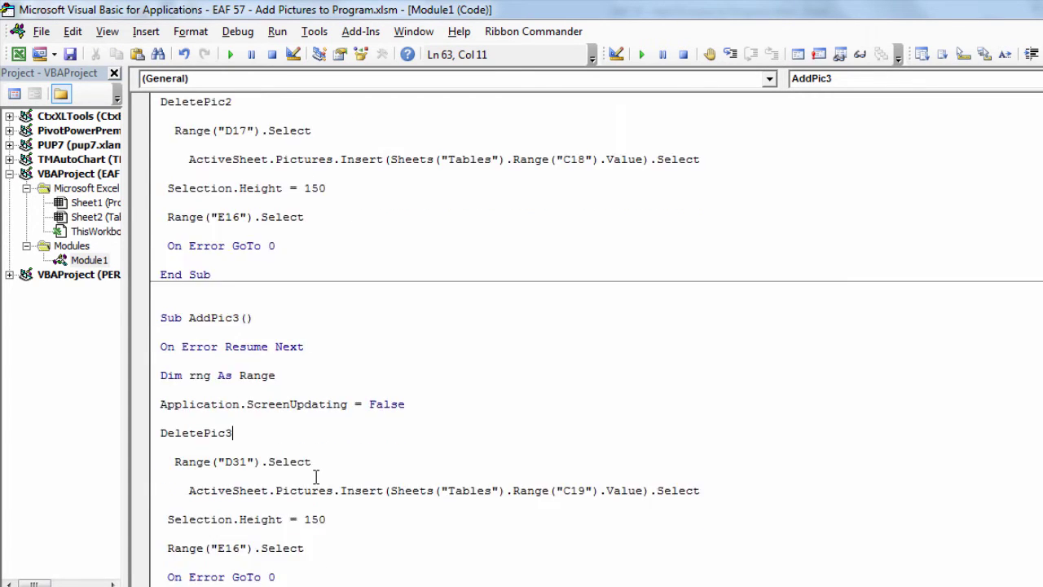
scroll(316, 477, "down", 3)
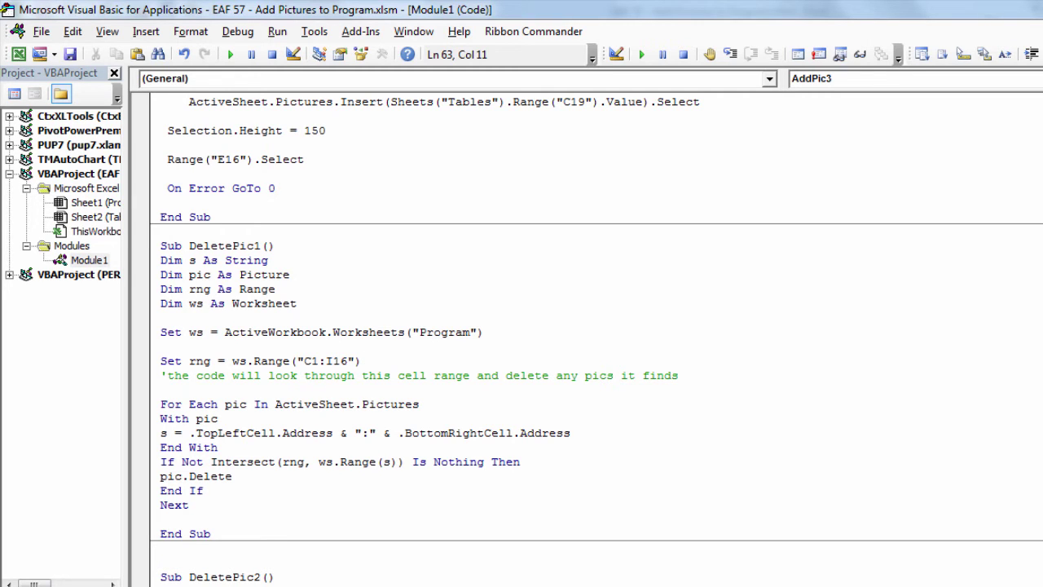
key("alt+F11")
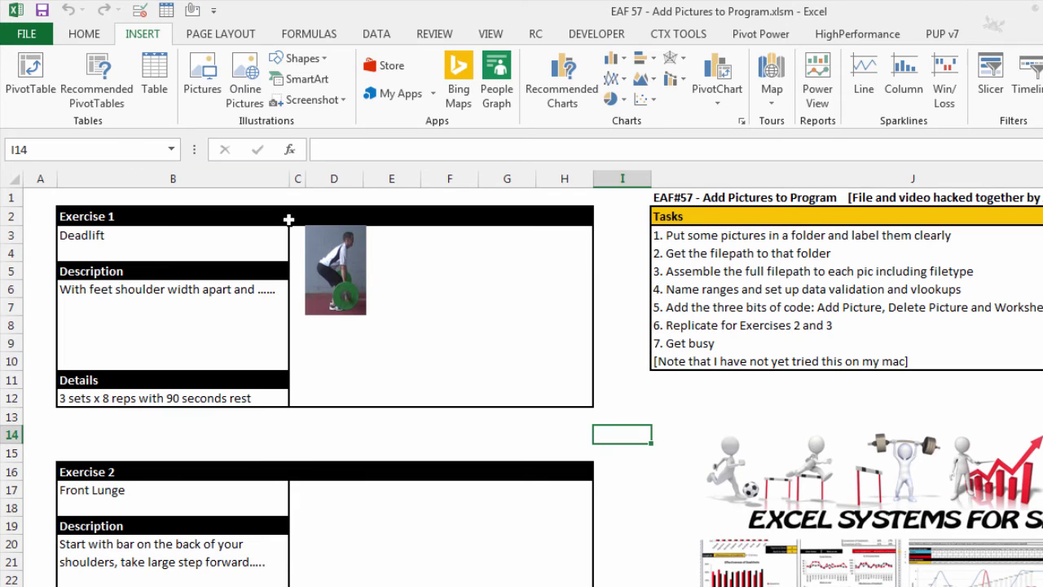
left_click(297, 197)
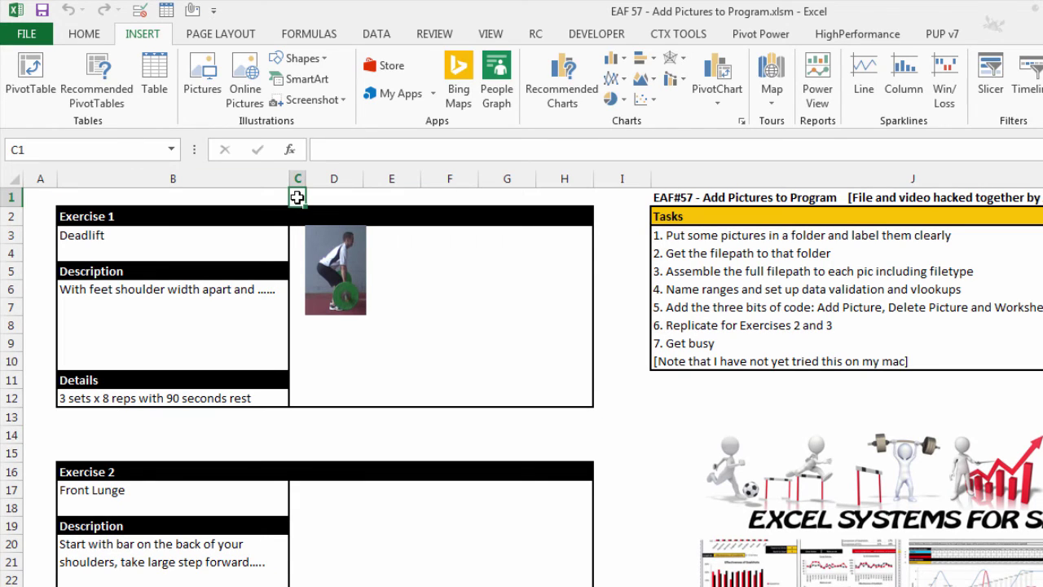
left_click(627, 465, "shift")
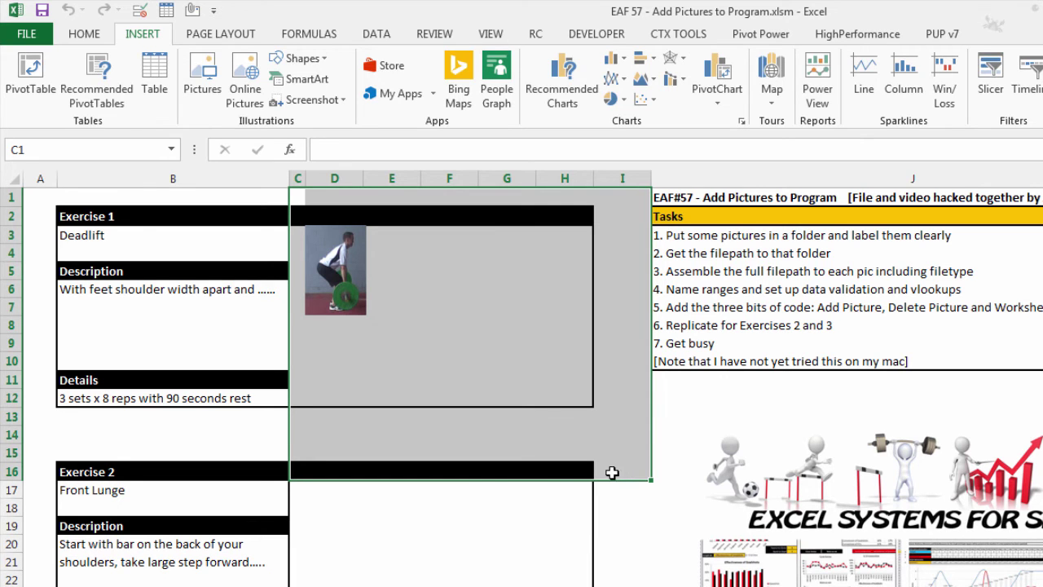
key("alt+Tab")
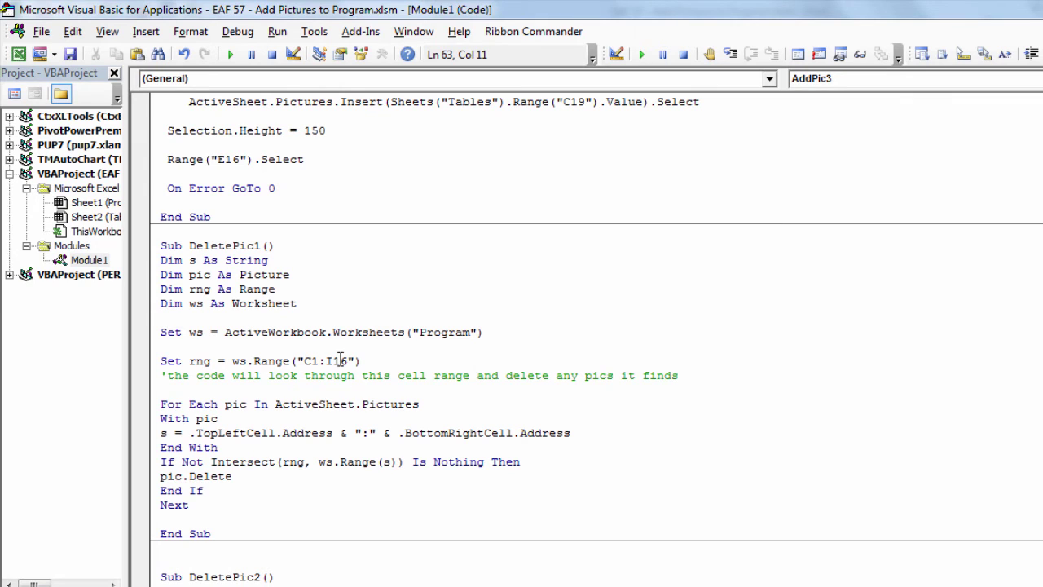
- Change the DeletePic1 search range to C1:I13 and check its extent by highlighting those cells on the Program sheet
left_click_drag(349, 361, 339, 361)
type("3")
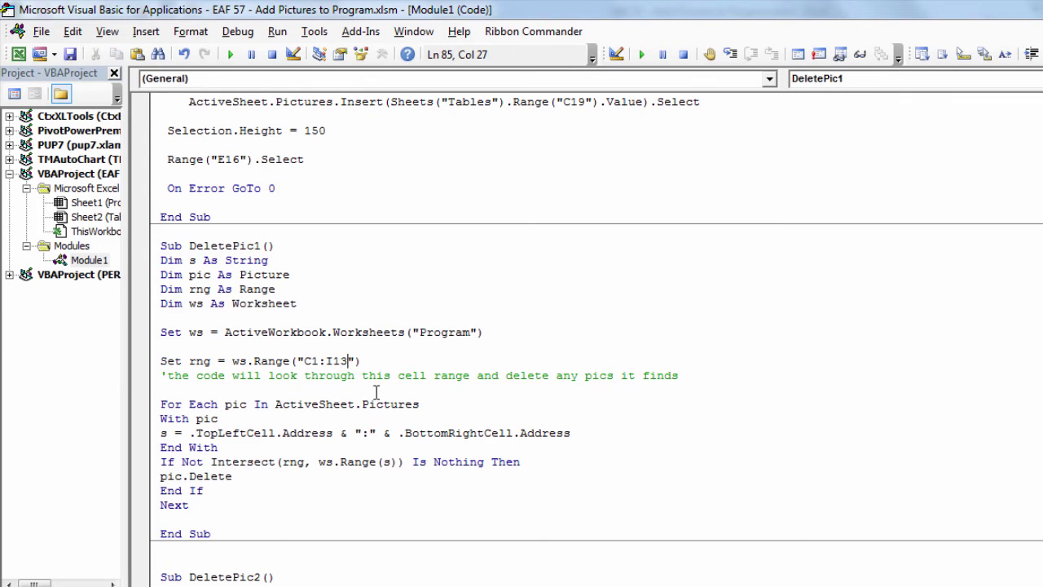
key("alt+Tab")
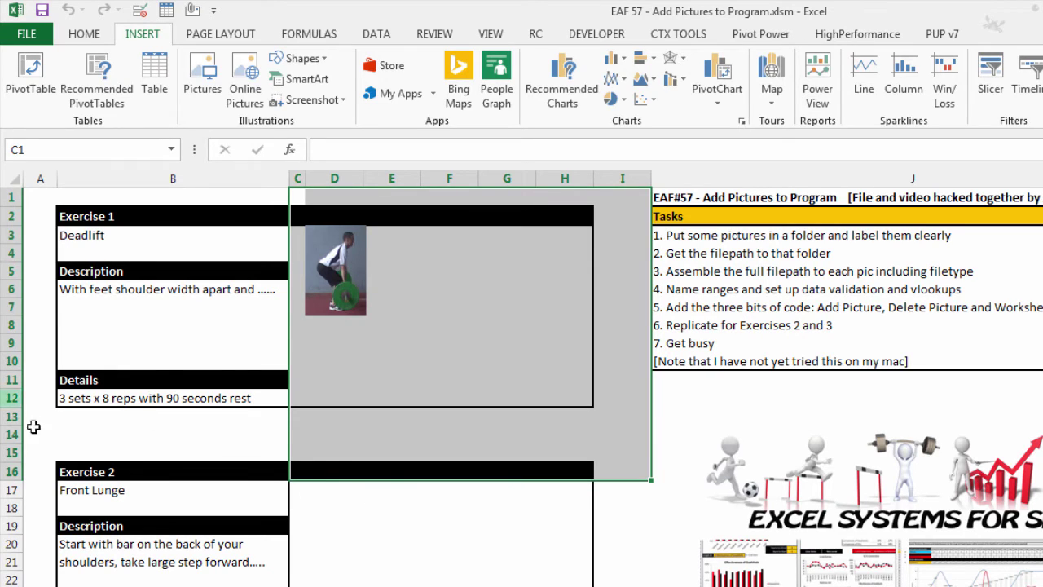
left_click(298, 196)
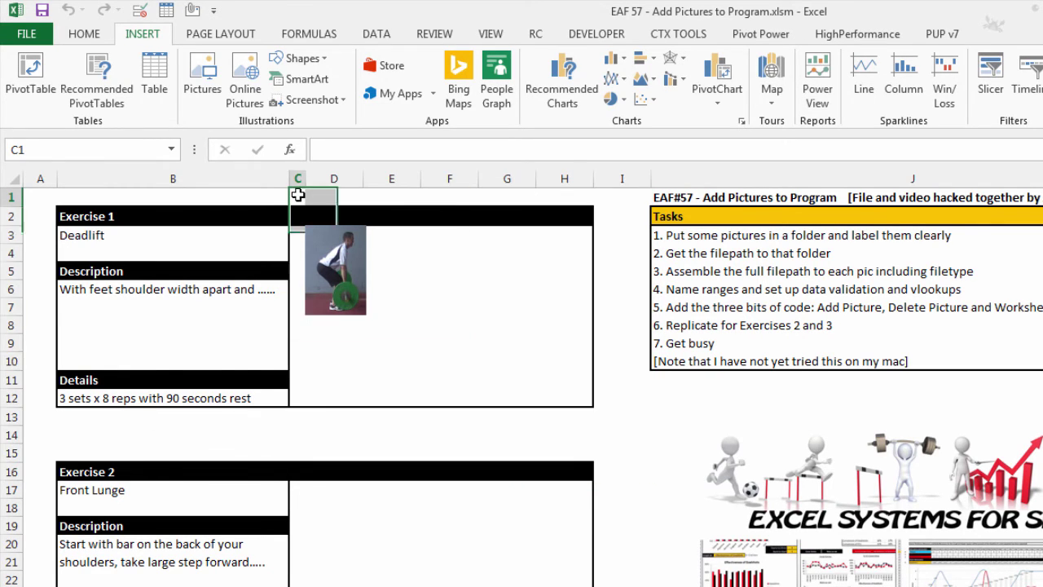
left_click(623, 416, "shift")
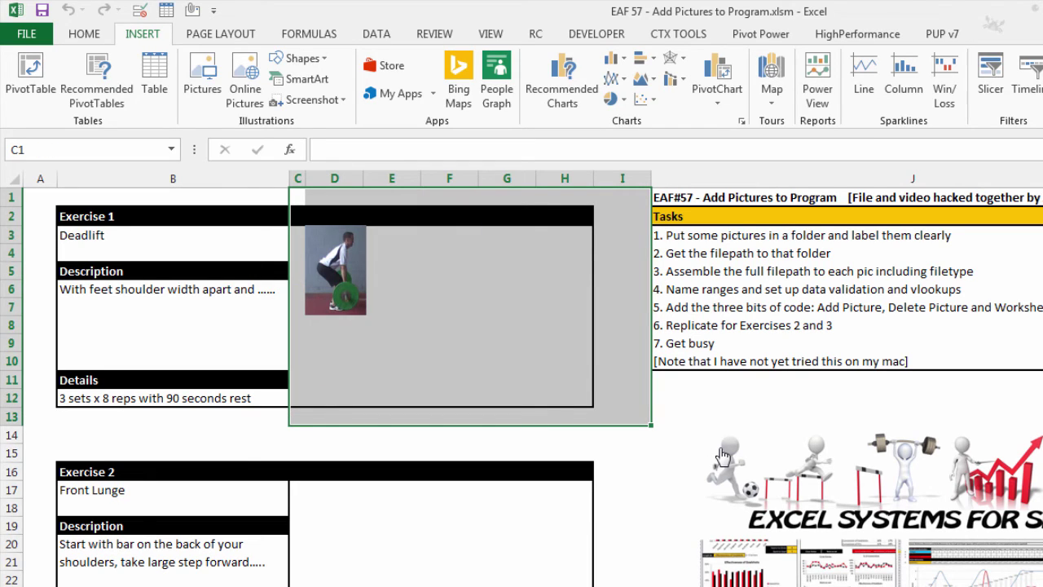
key("alt+Tab")
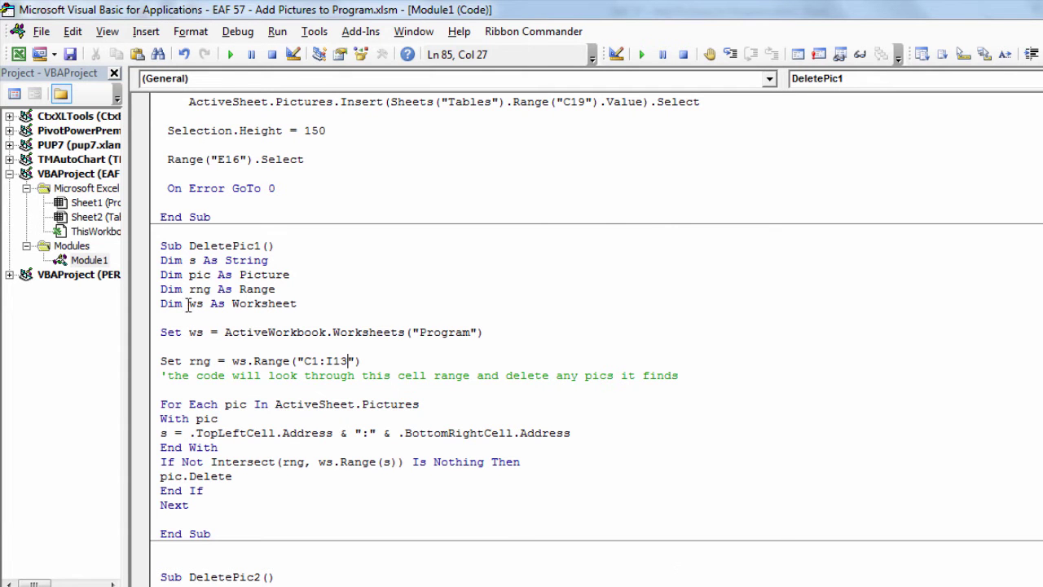
- Run DeletePic1 to remove the Exercise 1 picture from the Program sheet, and return to its code
left_click(200, 320)
left_click(236, 57)
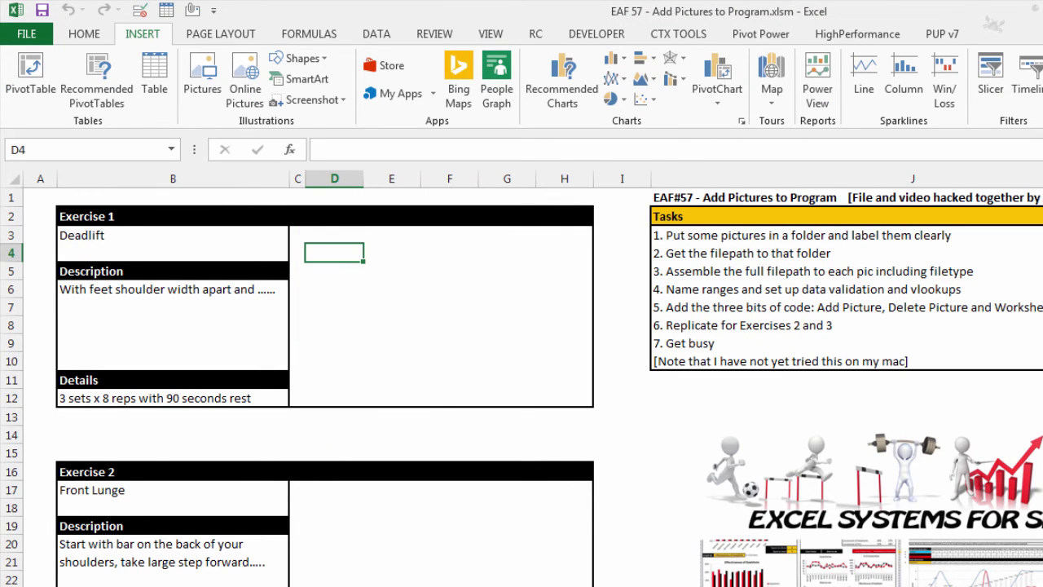
key("alt+F11")
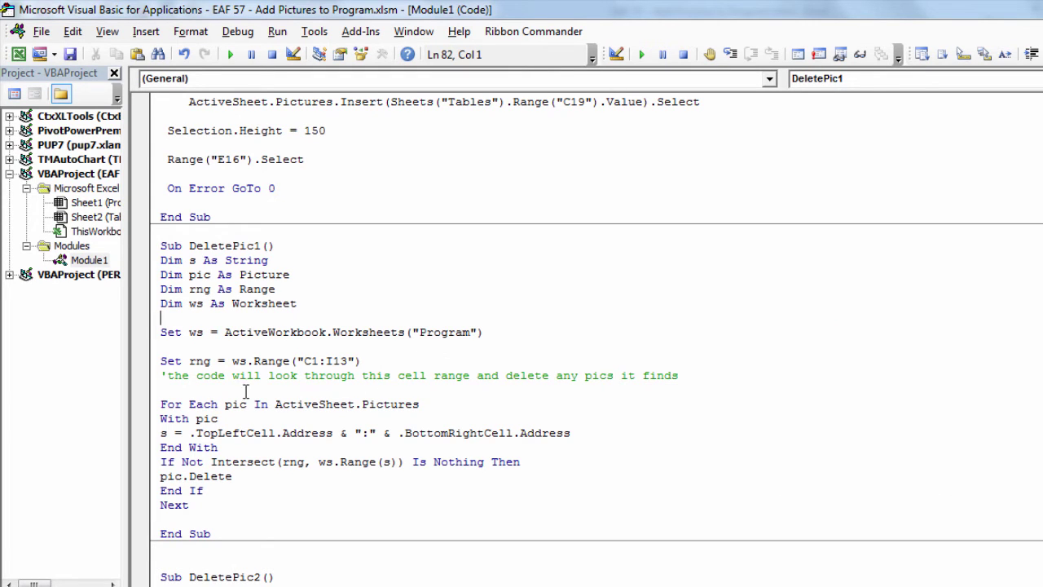
- Examine the DeletePic2 and DeletePic3 procedures with their search ranges, and return to AddPic1 at the start of Module1
scroll(559, 424, "down", 5)
scroll(559, 424, "down", 5)
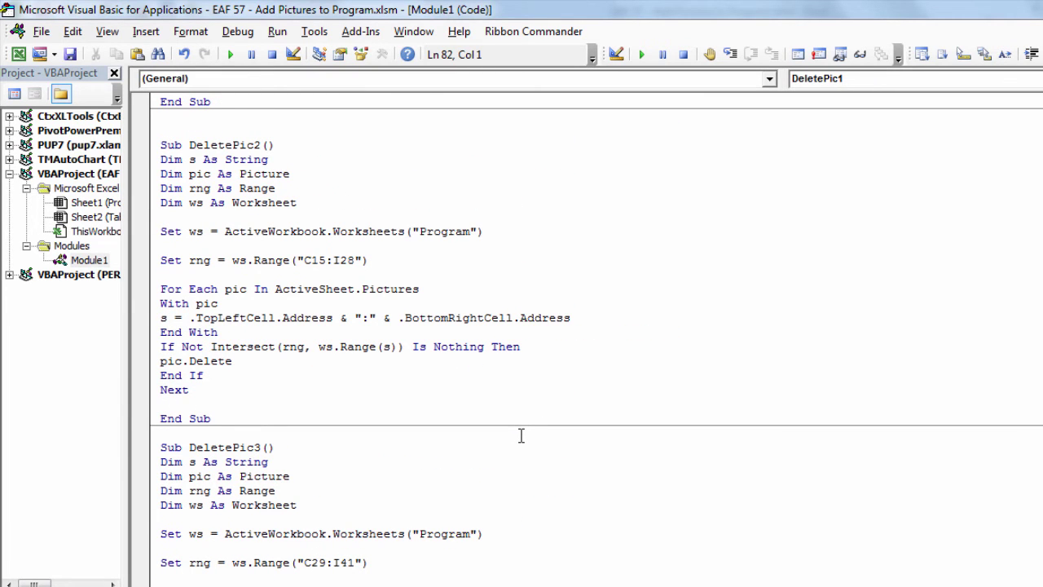
scroll(521, 436, "up", 3)
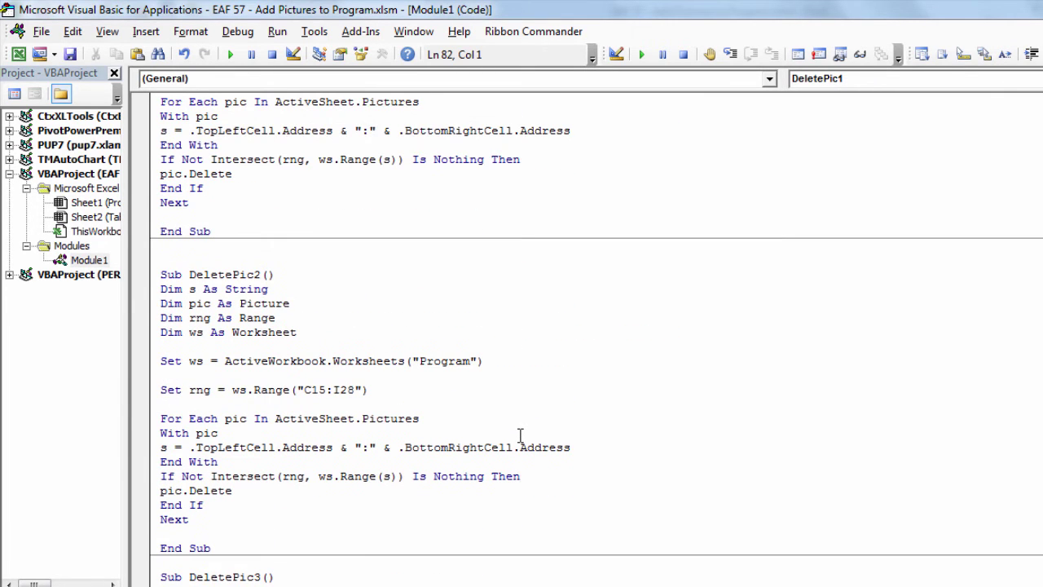
scroll(519, 436, "up", 6)
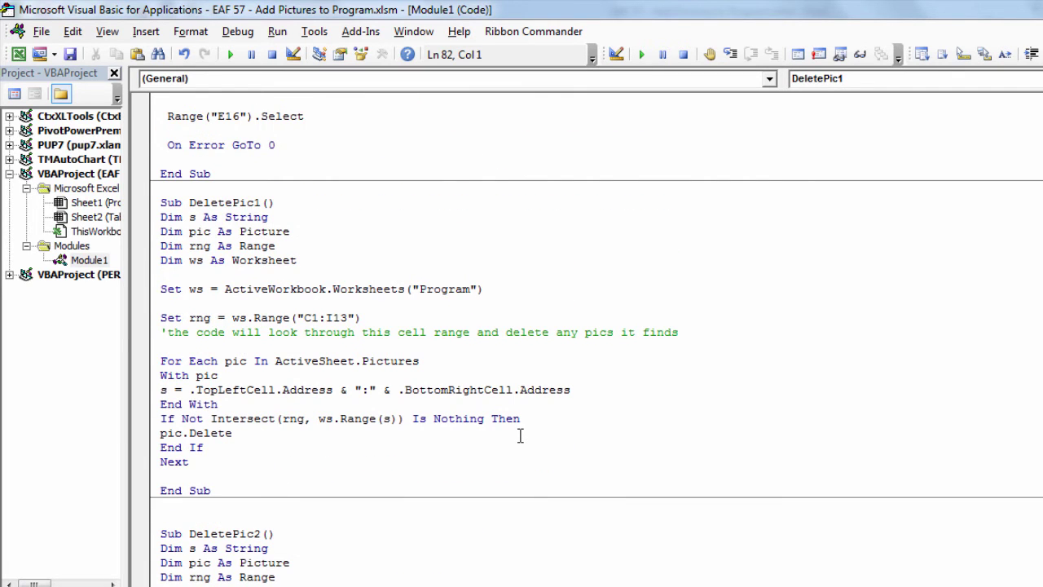
scroll(520, 435, "up", 10)
scroll(520, 436, "up", 12)
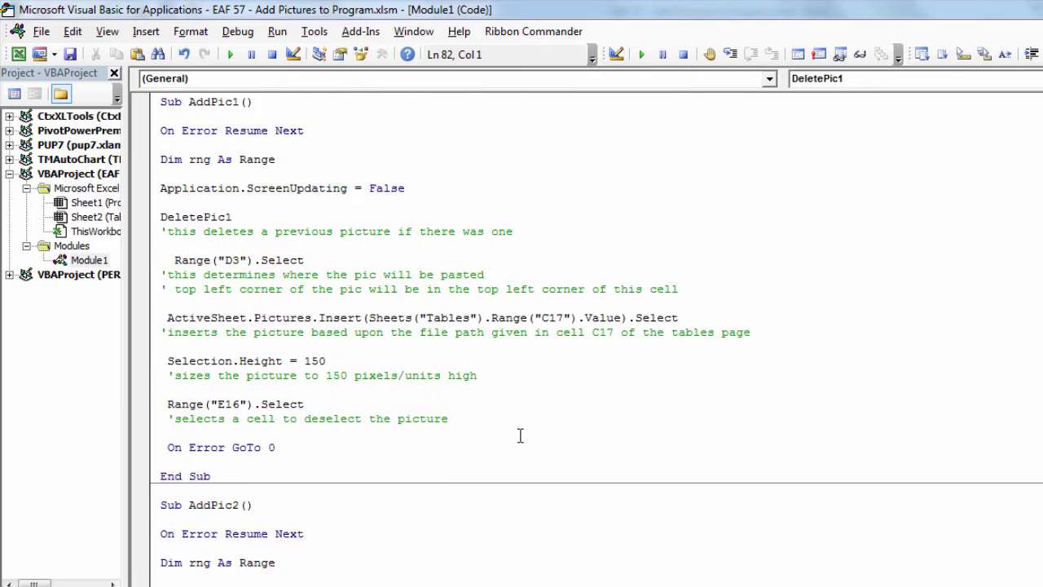
scroll(519, 436, "up", 1)
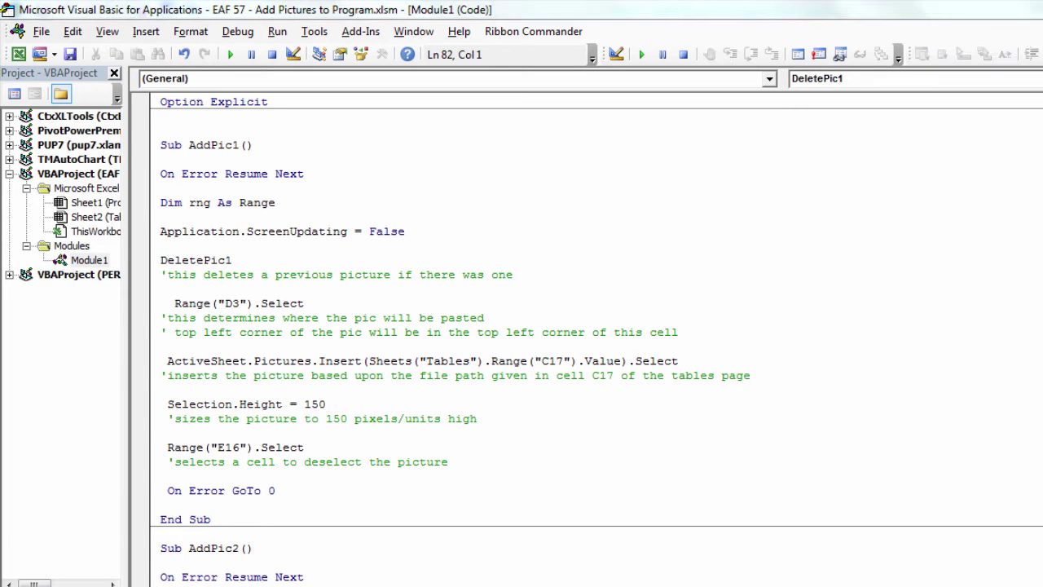
- Choose Lunge as Exercise 1 in cell B3 of the Program sheet
key("alt+Tab")
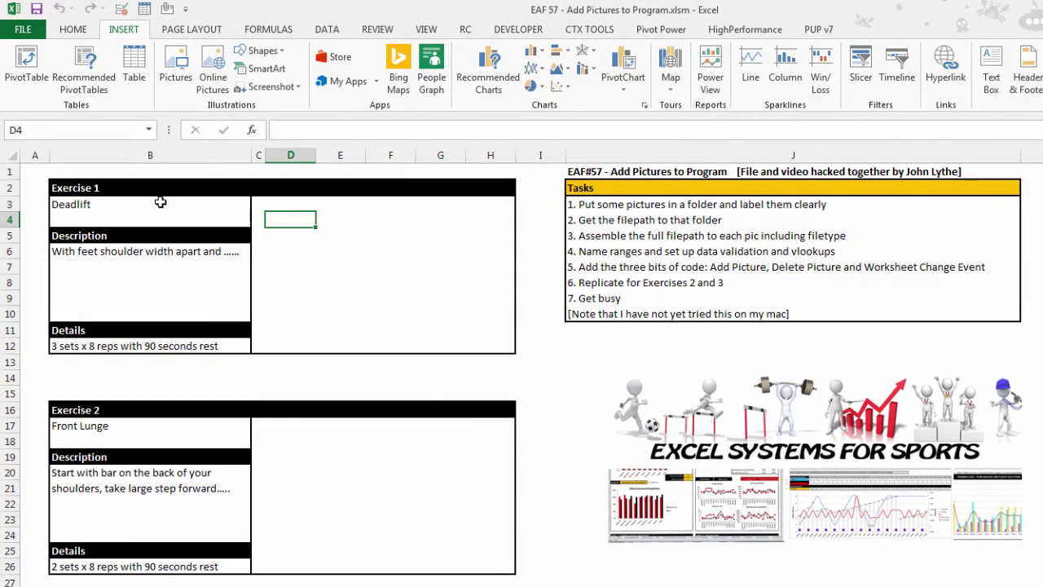
left_click(181, 205)
left_click(258, 208)
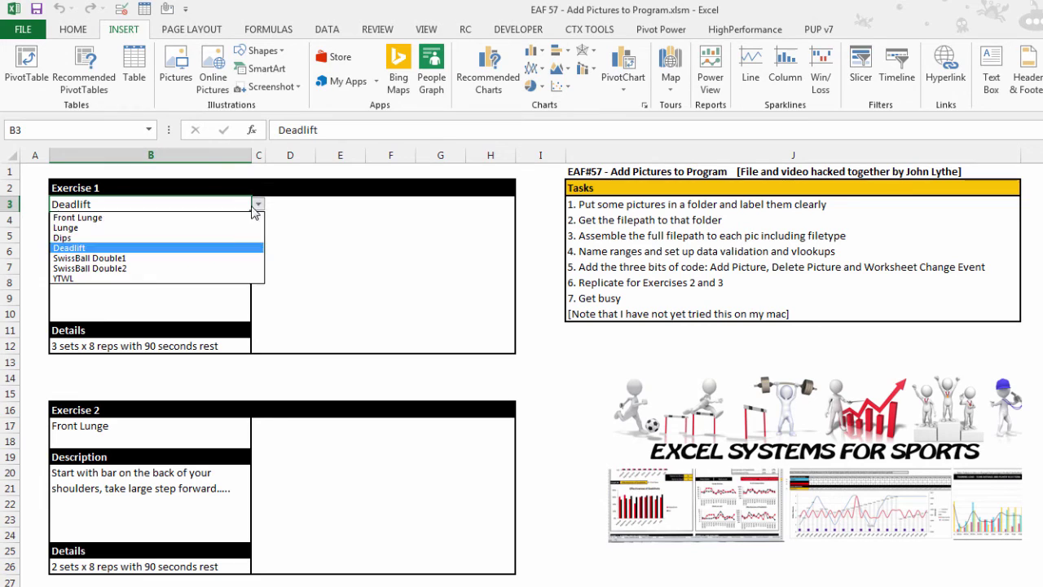
left_click(201, 230)
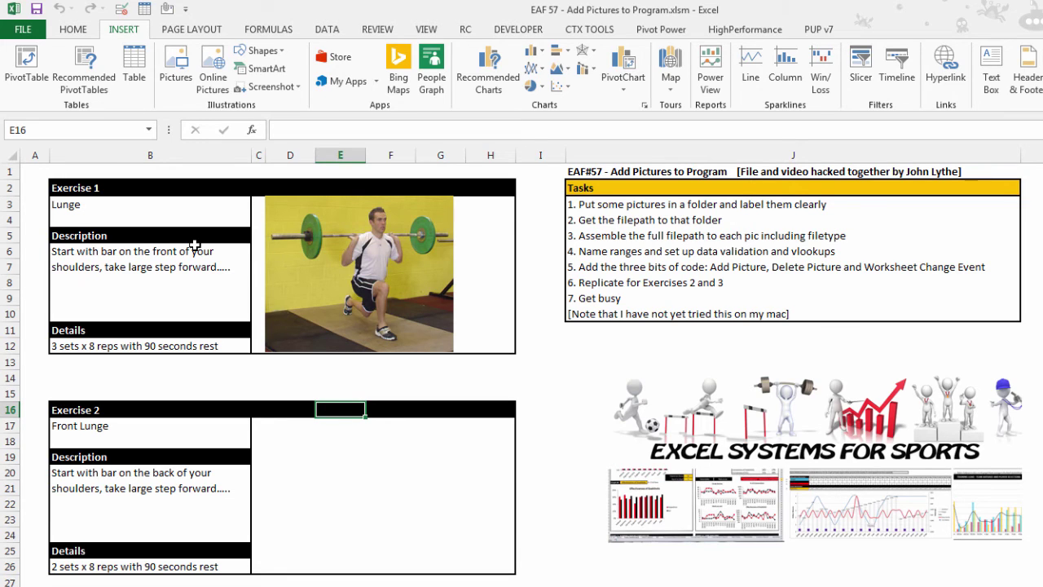
- Return to the VBA editor, widen the project tree, and open the code of ThisWorkbook
left_click(603, 586)
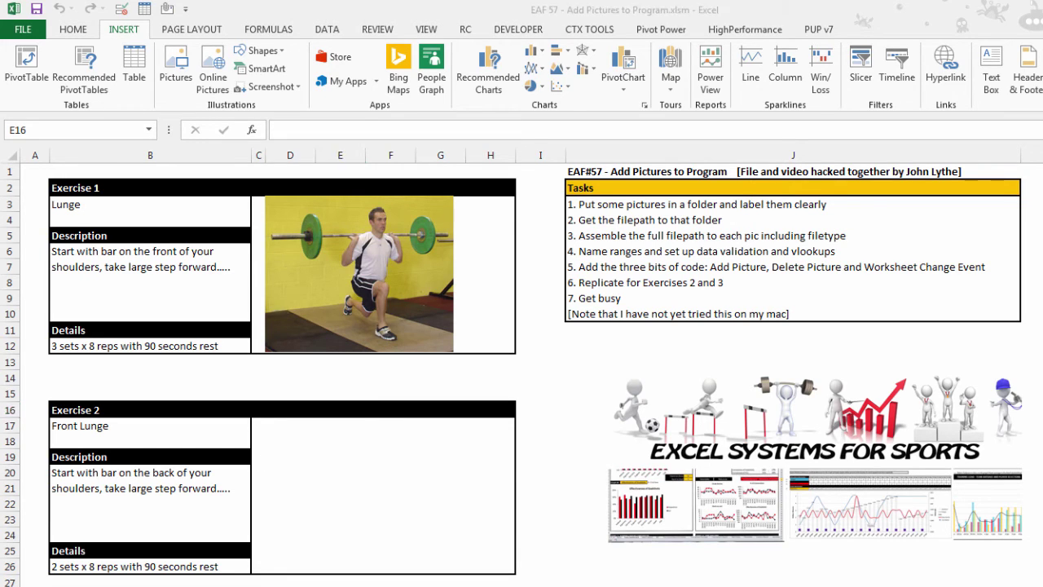
left_click(688, 571)
left_click_drag(112, 181, 248, 178)
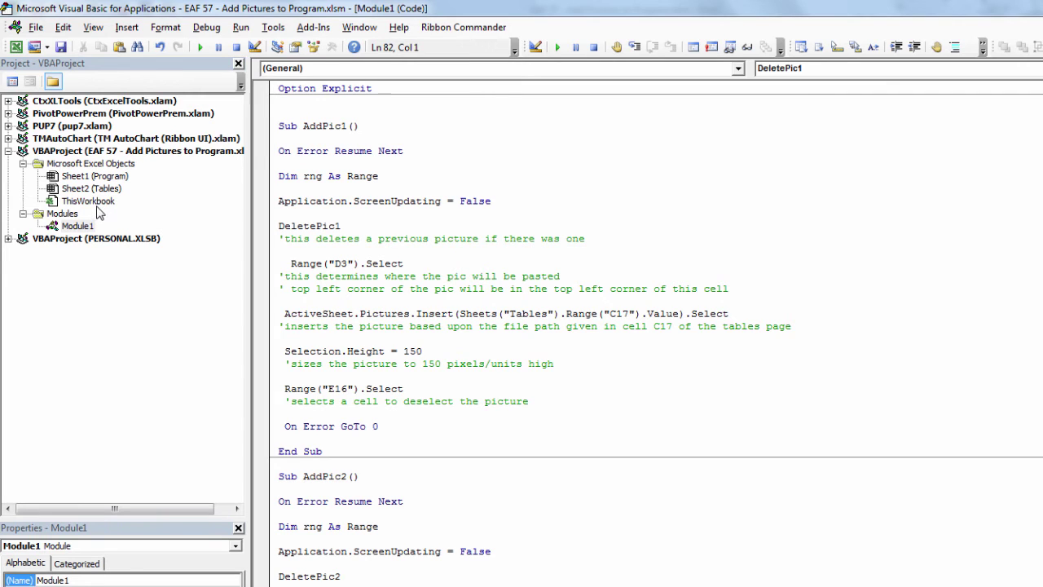
left_click(102, 204)
right_click(104, 209)
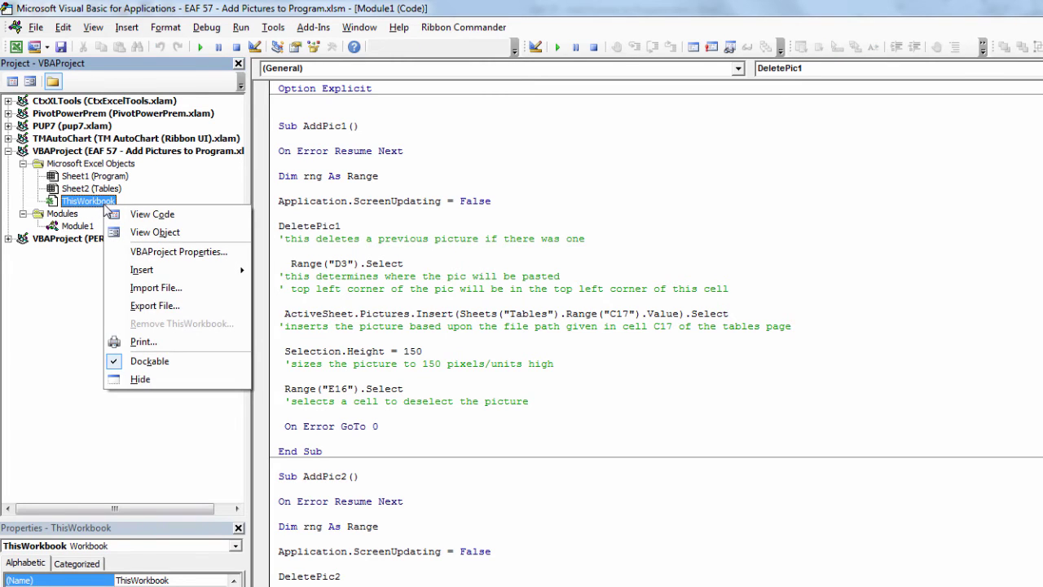
left_click(142, 216)
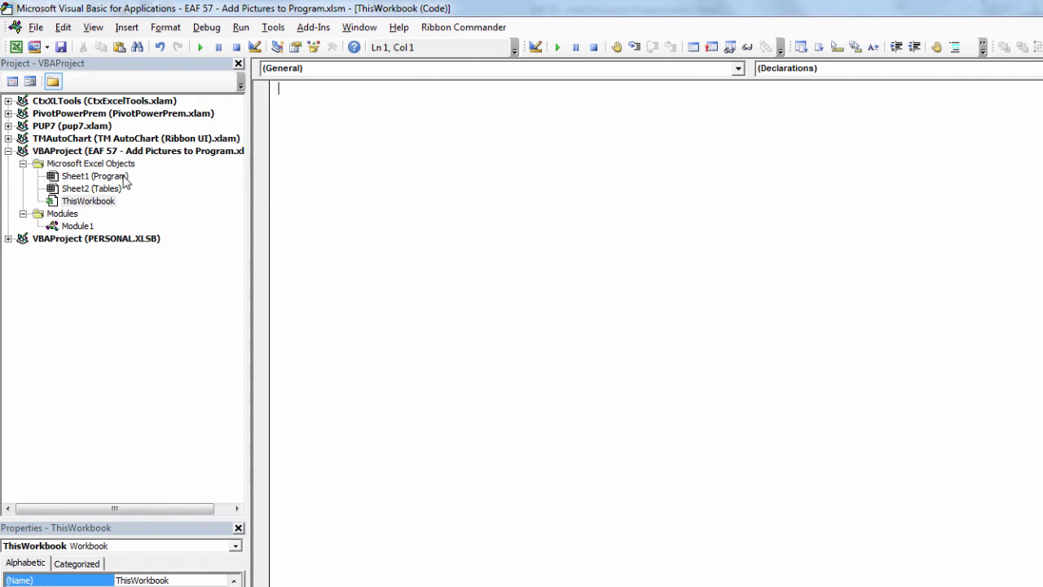
- Open the code of Sheet1 (Program) containing the Worksheet_Change procedure
left_click(79, 179)
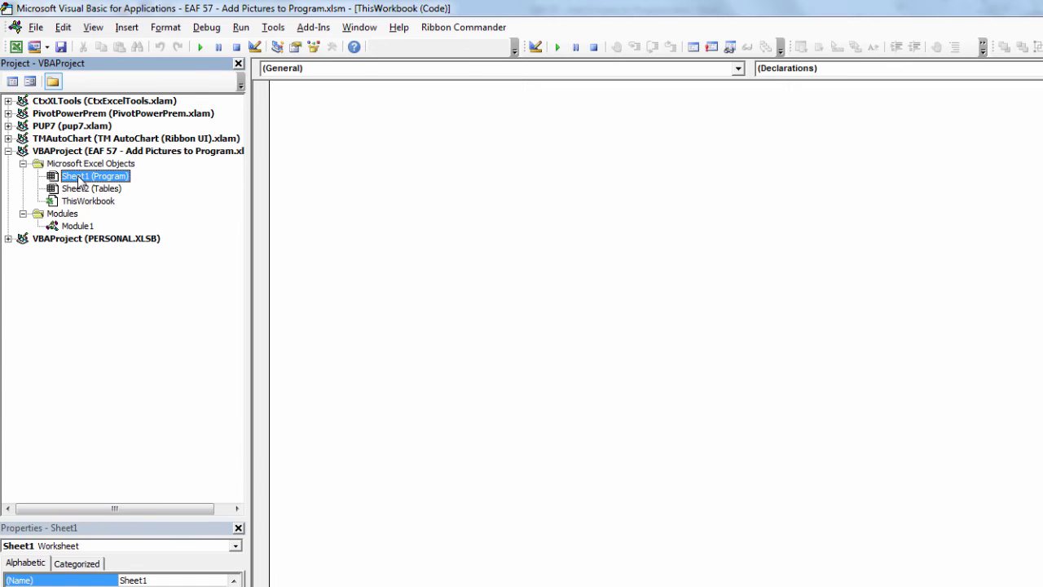
right_click(79, 179)
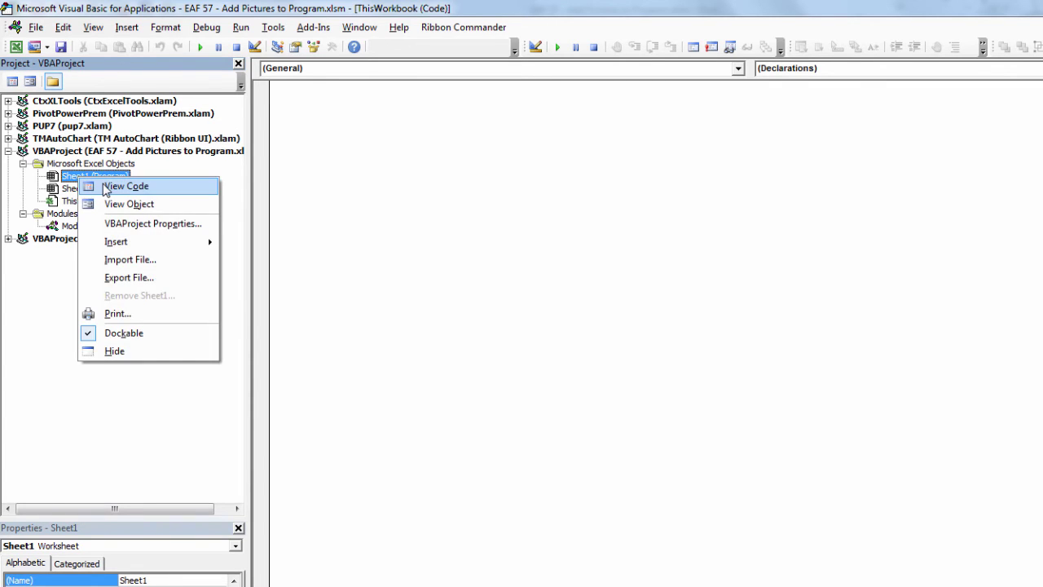
left_click(102, 185)
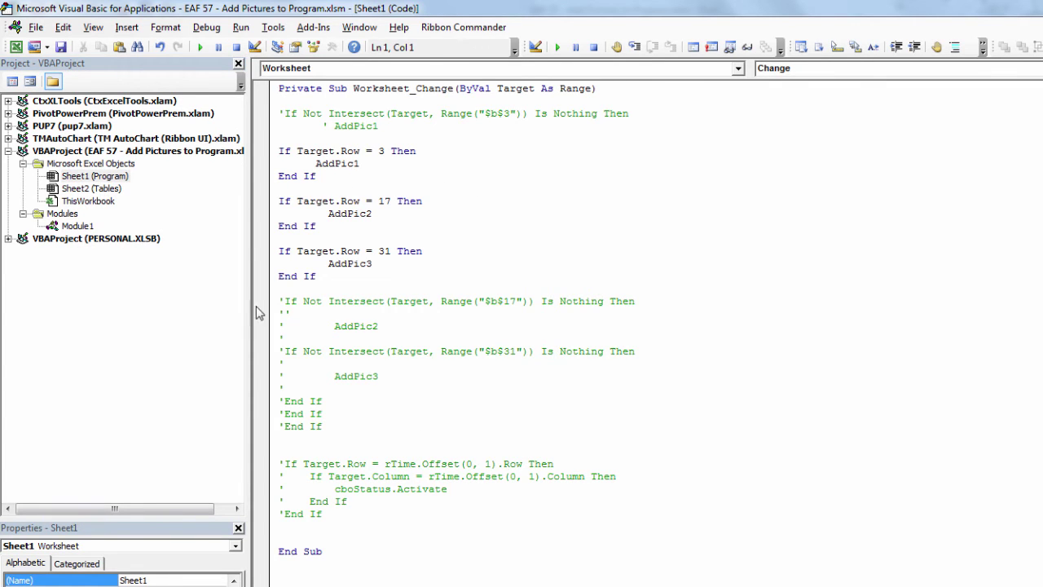
- Delete all commented-out code and the surplus blank lines from Worksheet_Change, and add two blank lines below the procedure
left_click_drag(280, 301, 512, 534)
key("Delete")
key("BackSpace")
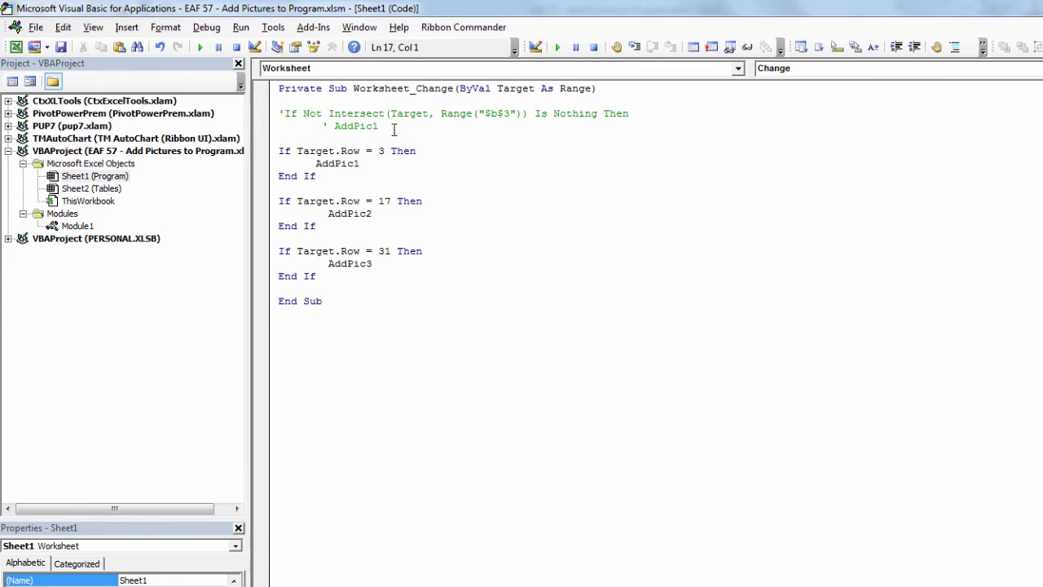
left_click_drag(380, 127, 279, 104)
key("Delete")
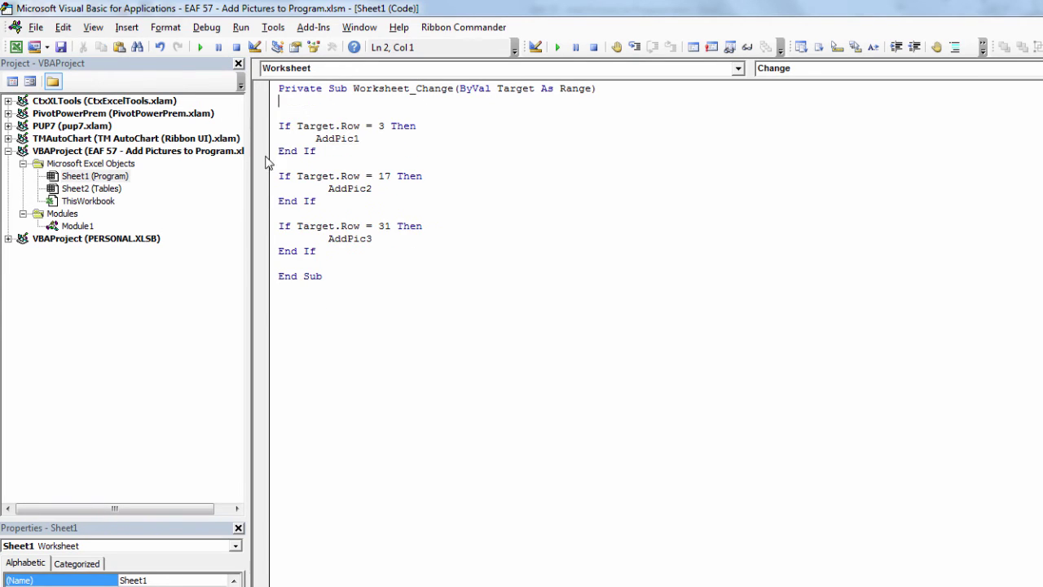
key("Delete")
left_click(333, 295)
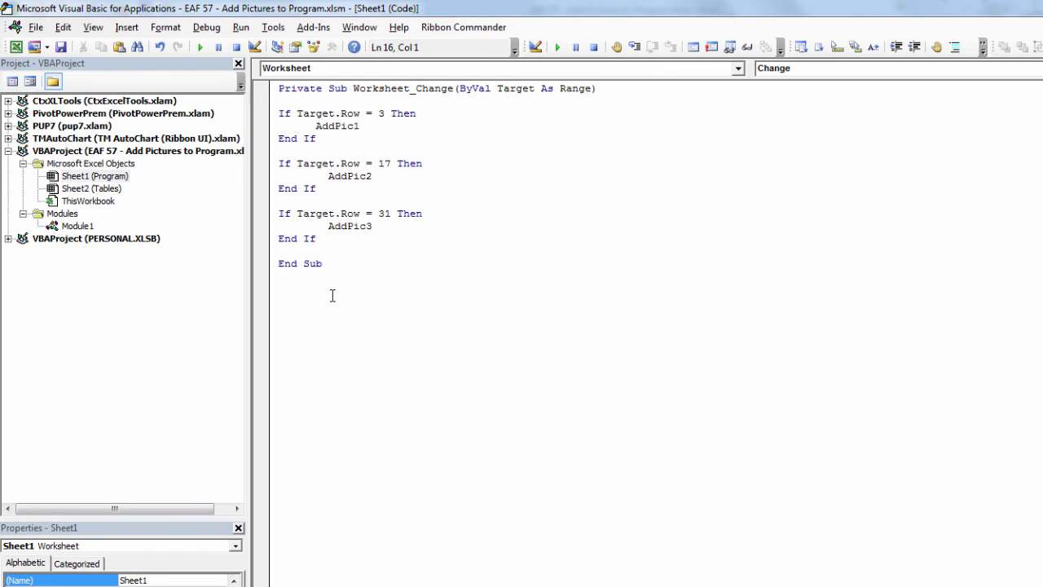
key("Return")
key("Return")
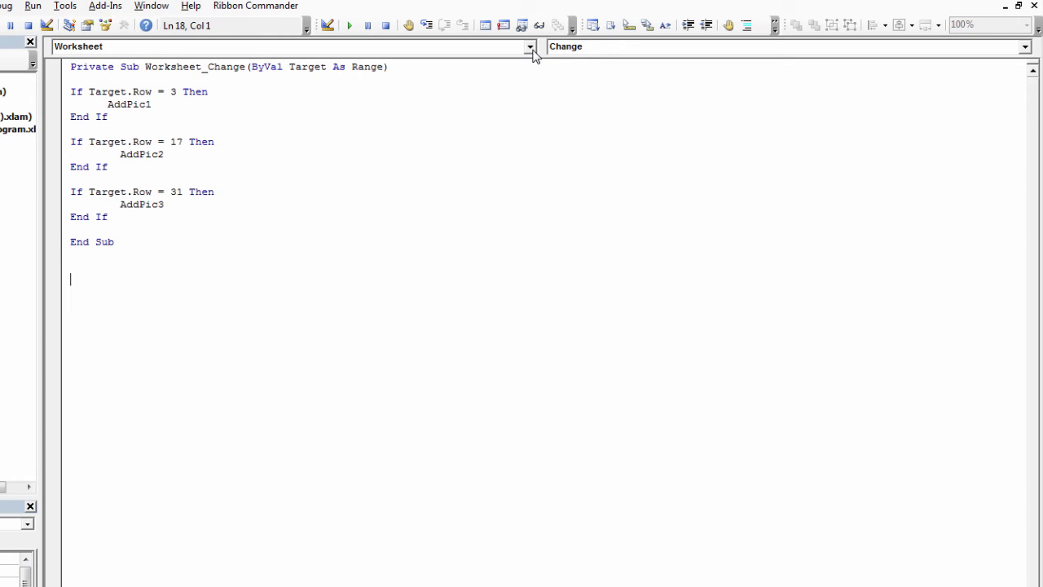
- Look through the available code objects and worksheet events for Sheet1, keeping Worksheet and Change selected
left_click(529, 46)
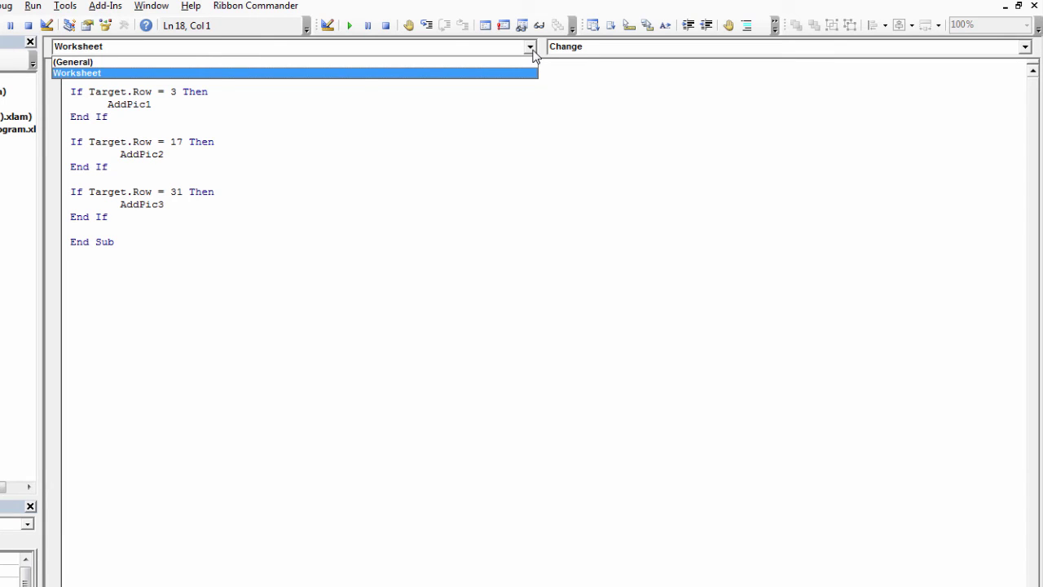
left_click(532, 48)
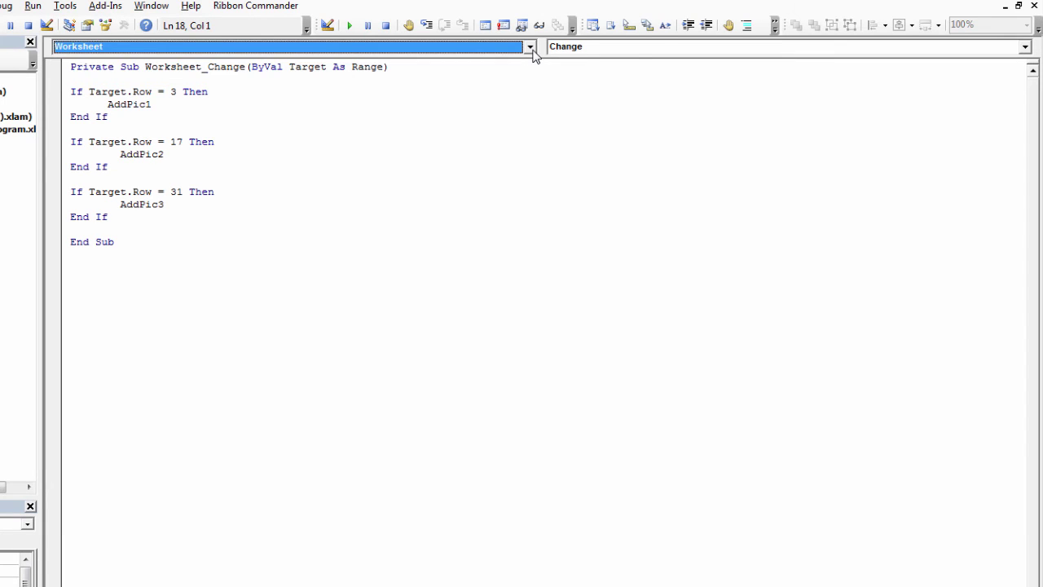
left_click(1024, 46)
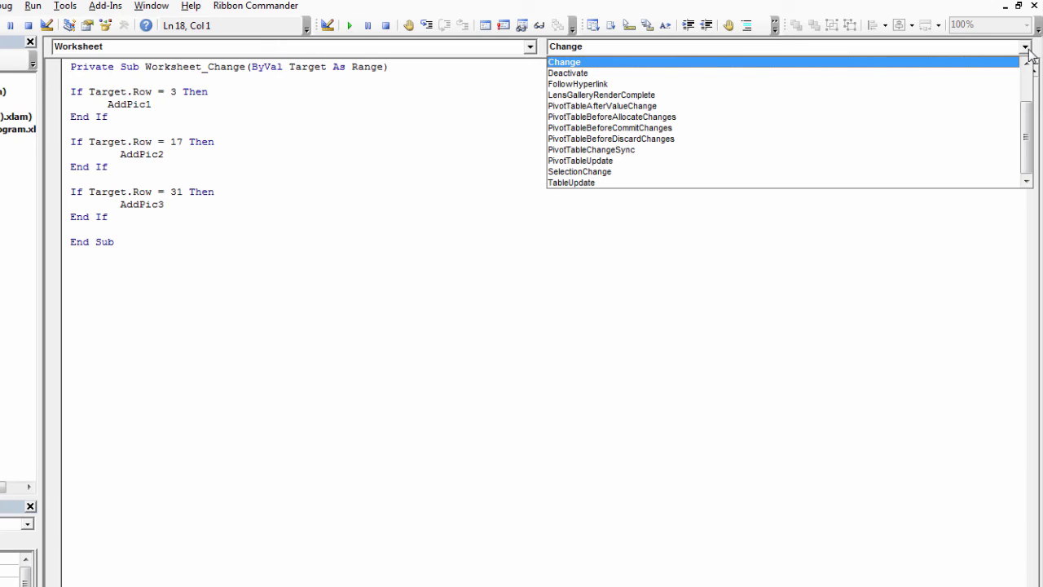
scroll(1028, 131, "up", 2)
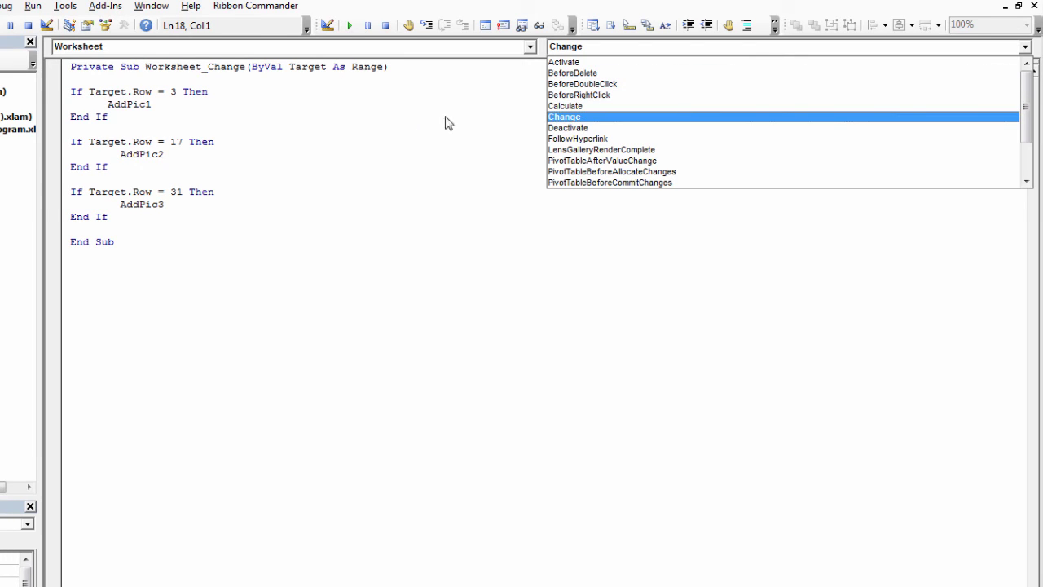
left_click(147, 75)
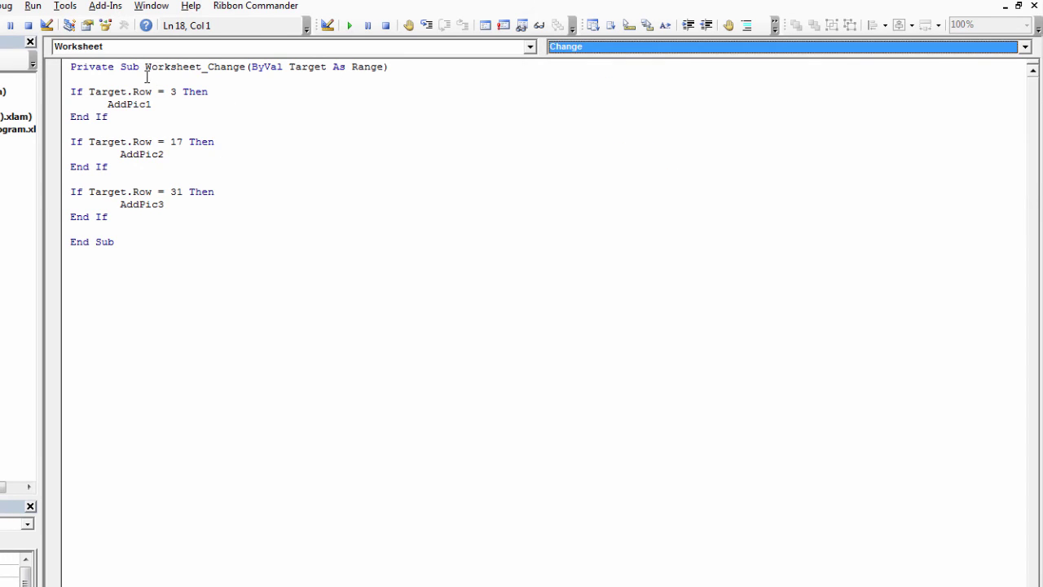
left_click(147, 75)
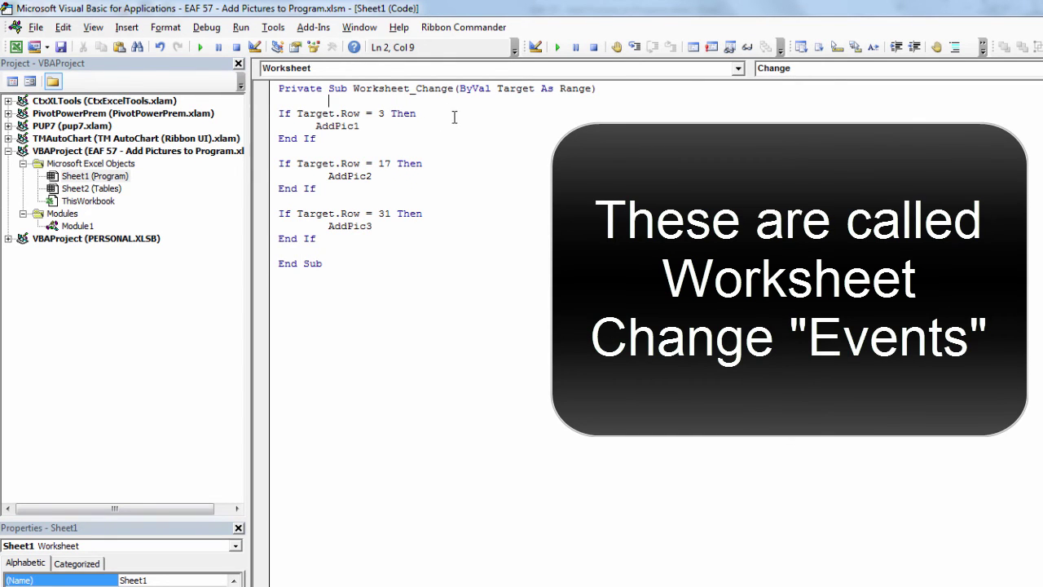
- Examine the Worksheet_Change conditions calling AddPic1, AddPic2 and AddPic3 for rows 3, 17 and 31, and return to the Program sheet
left_click(377, 127)
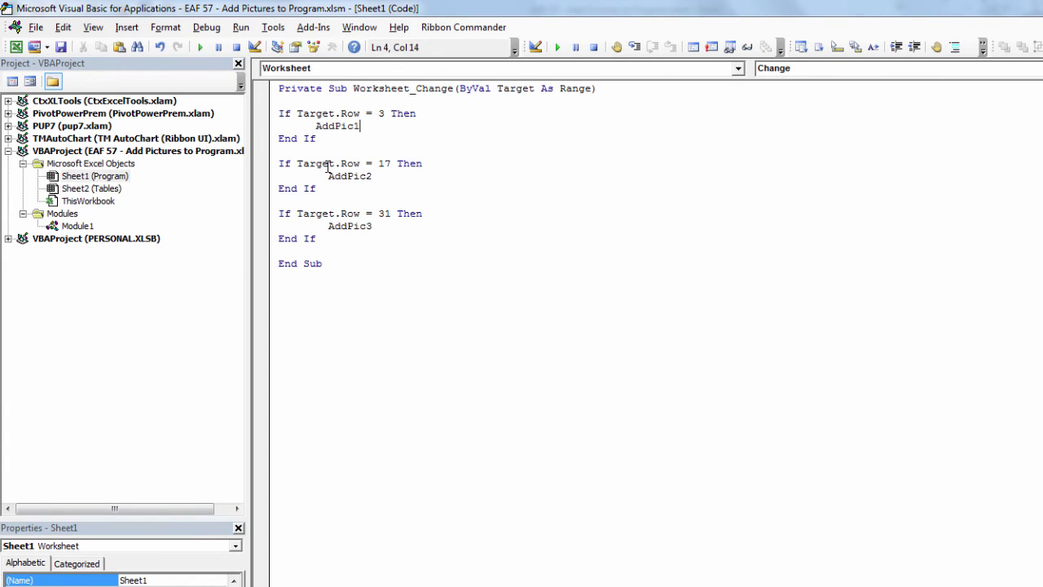
left_click(398, 176)
left_click(385, 226)
key("alt+Tab")
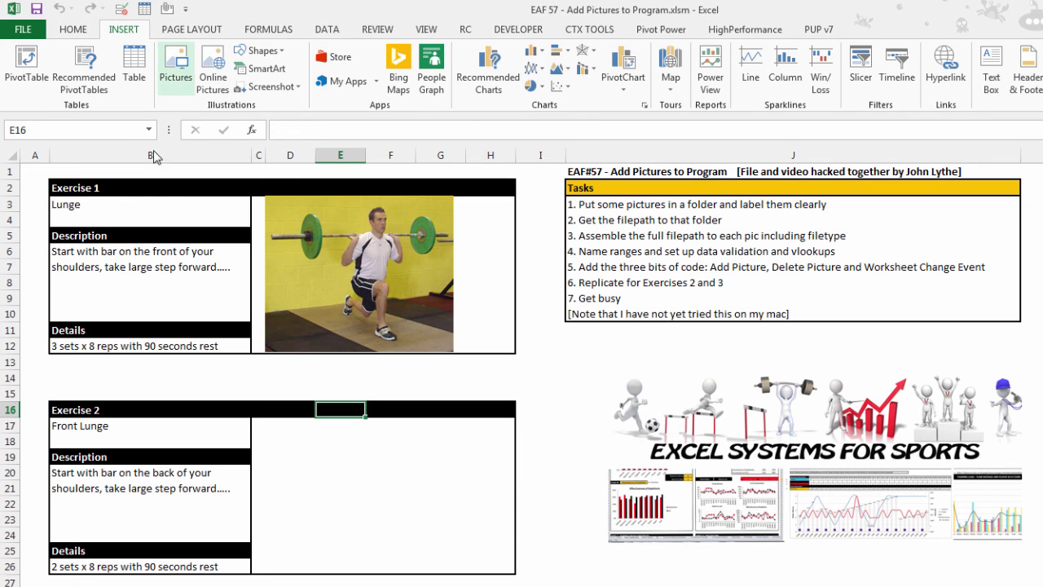